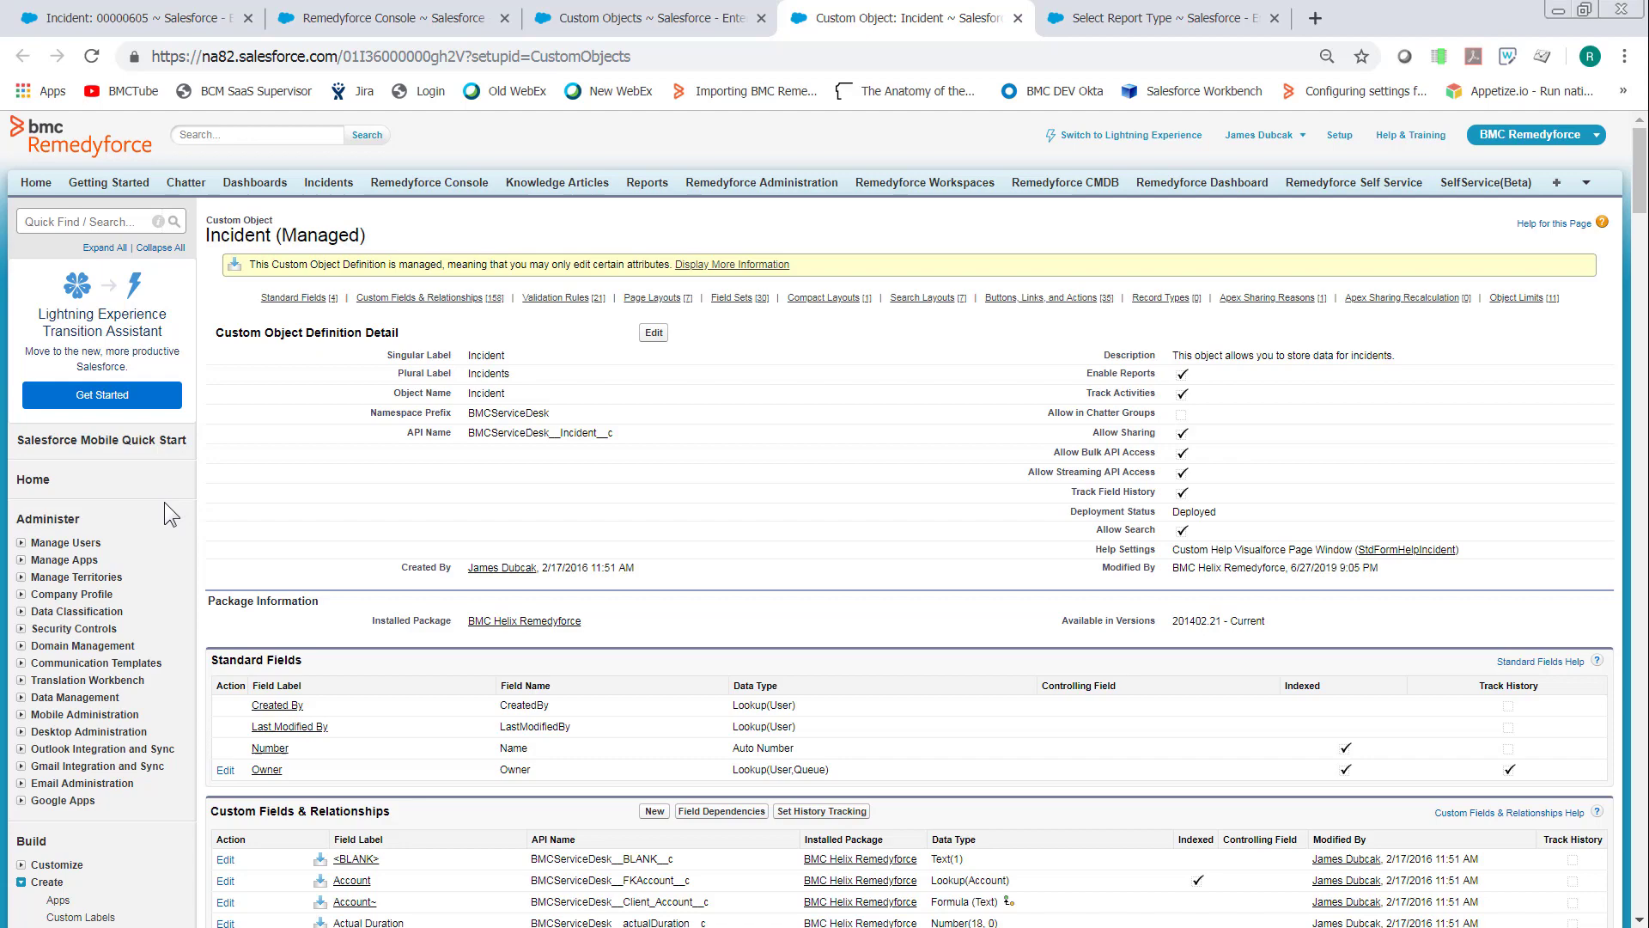
Open Incident's Set History Tracking page and review the tracked fields: Category, Due Date, Impact, Owner, Priority
scroll(163, 502, "down", 2)
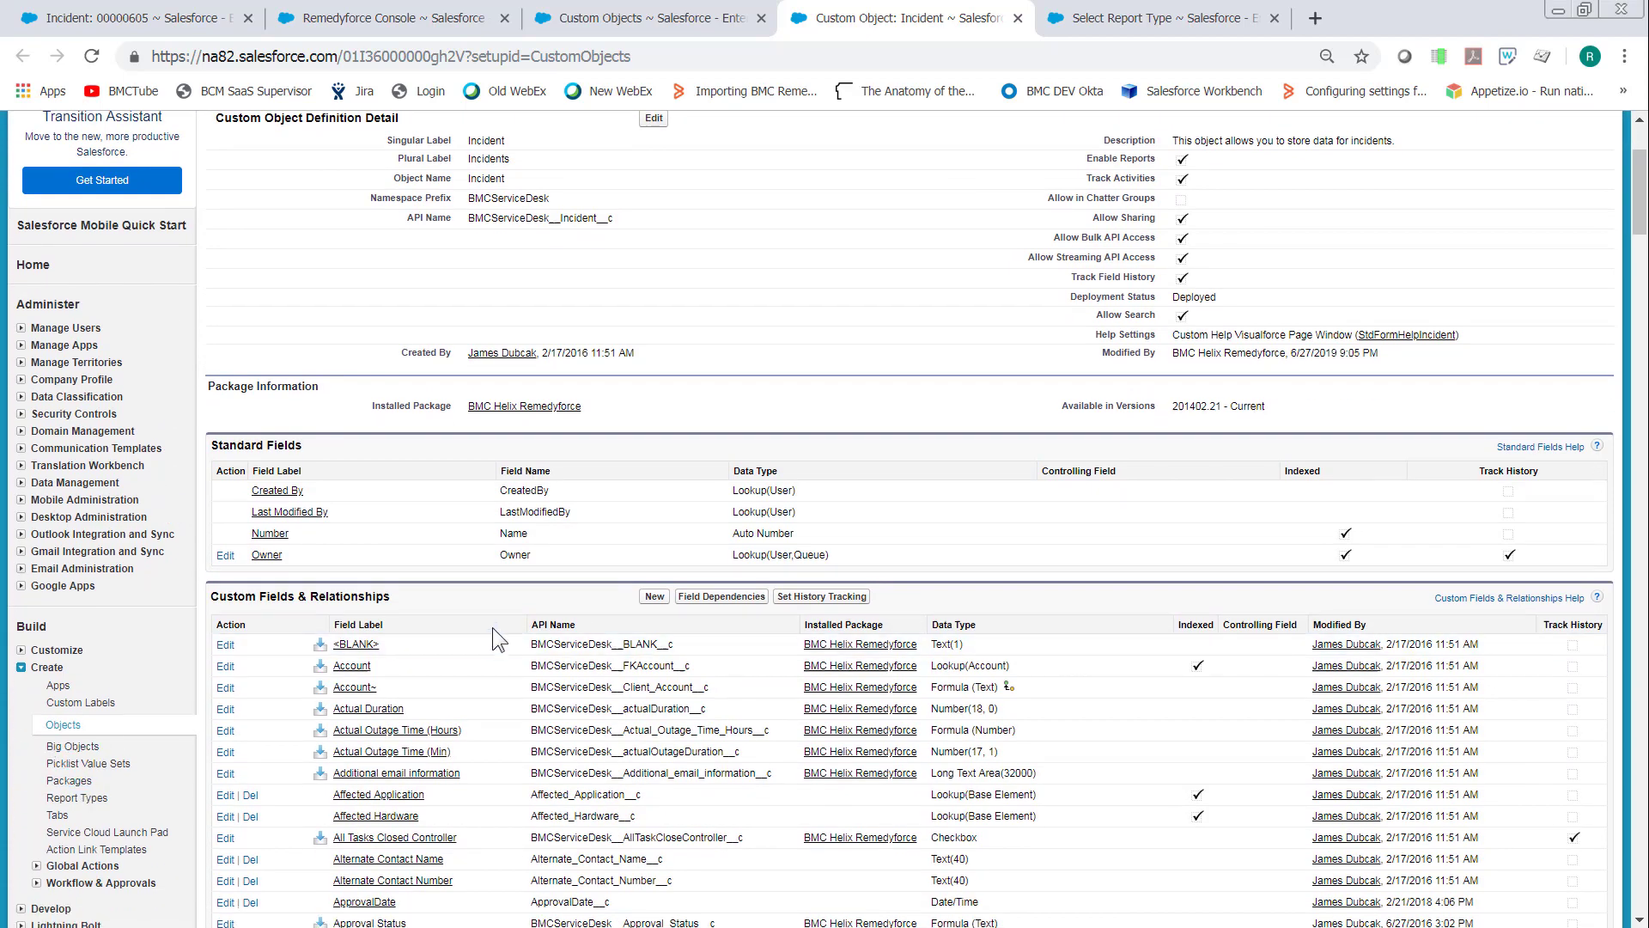
scroll(549, 662, "up", 2)
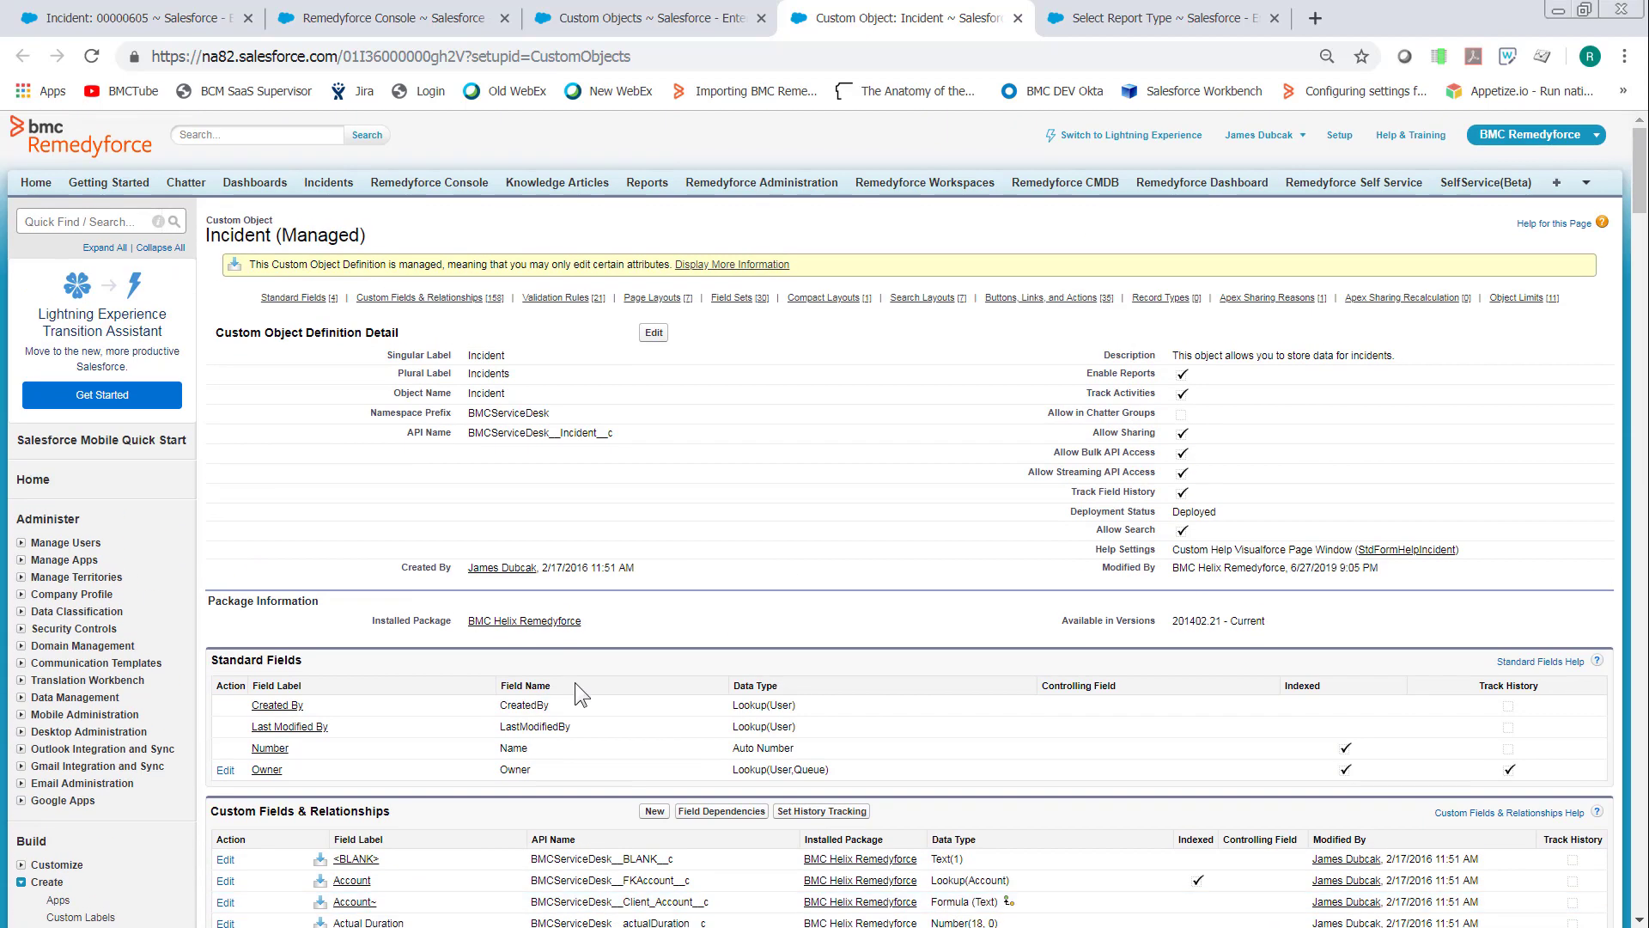
left_click(825, 812)
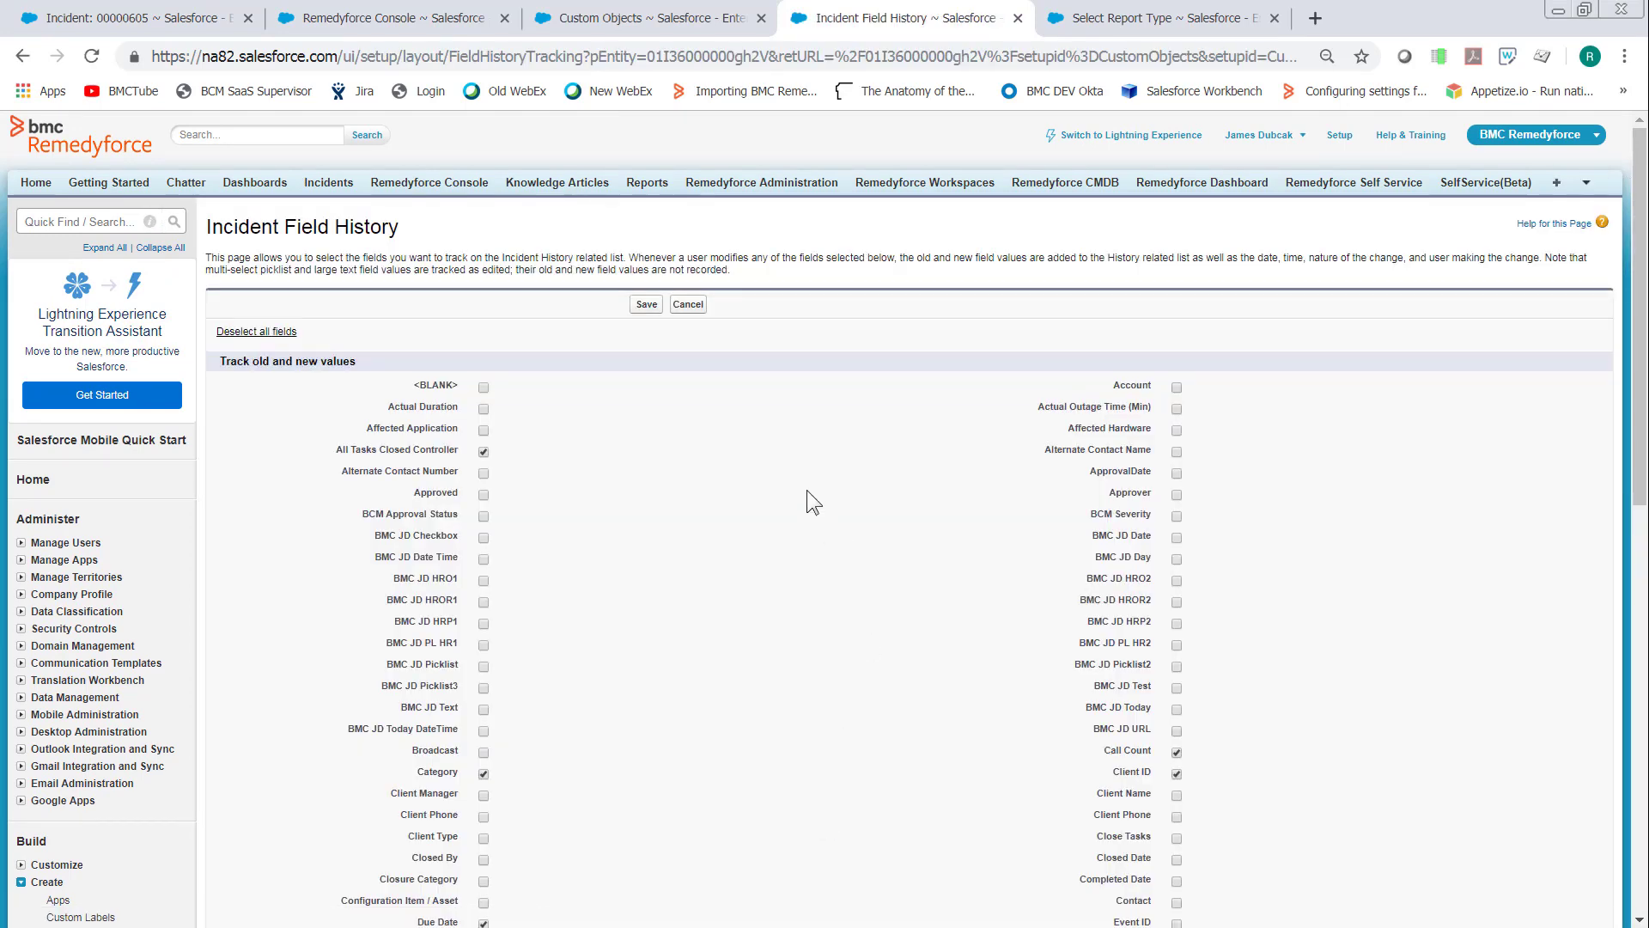
scroll(807, 491, "down", 2)
scroll(805, 502, "down", 1)
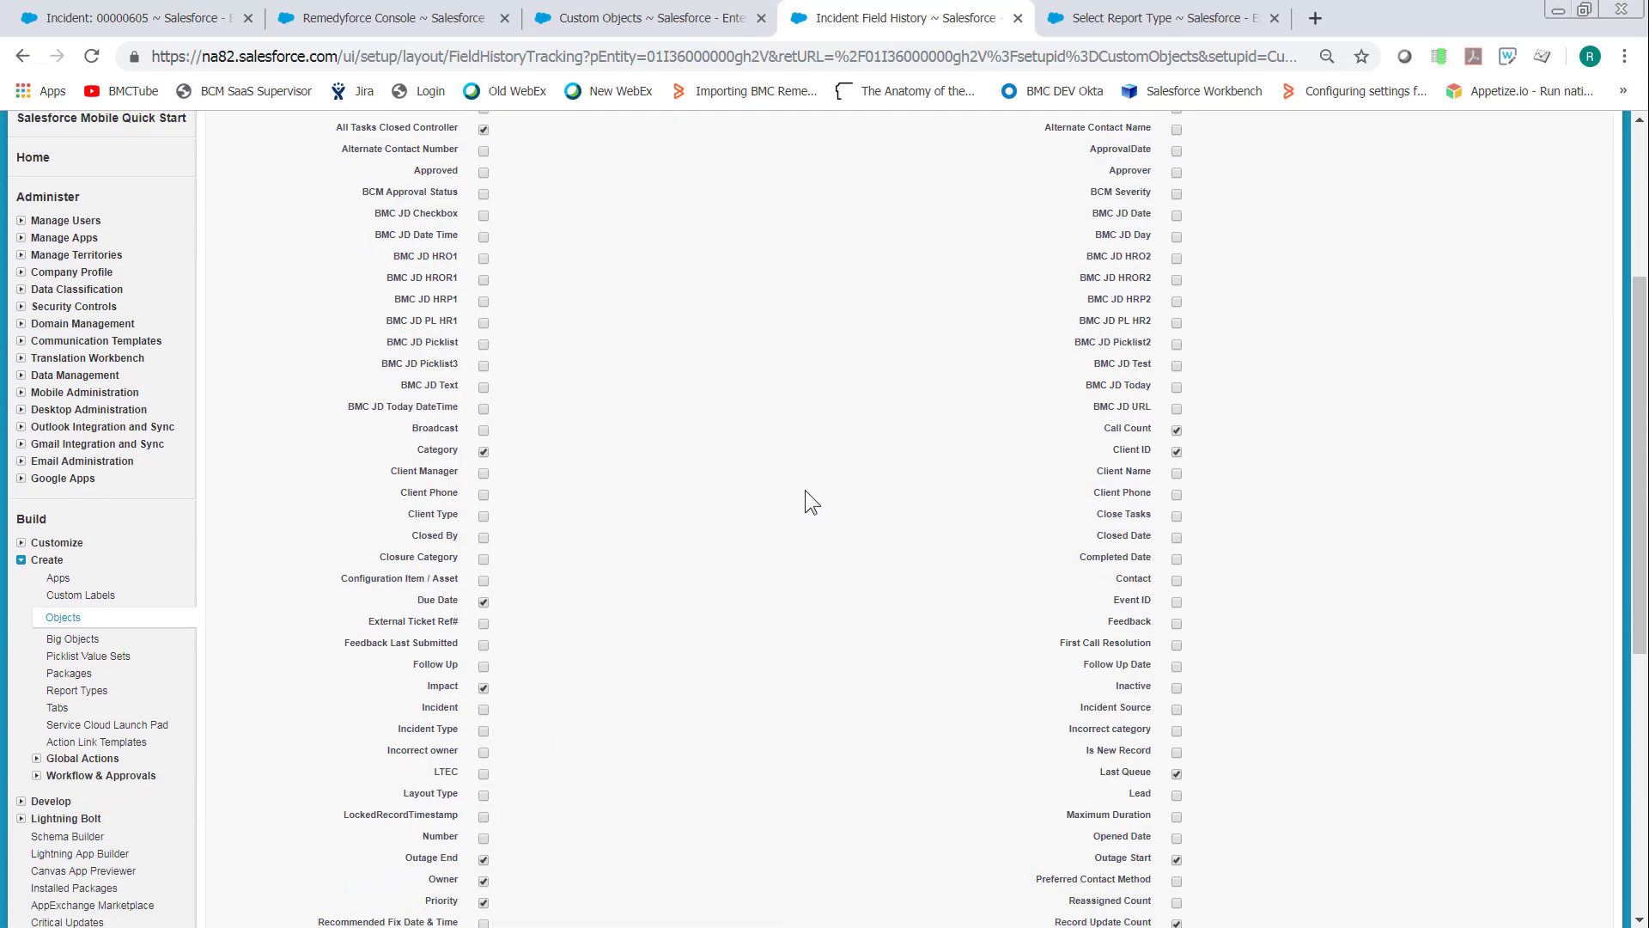
scroll(806, 490, "down", 1)
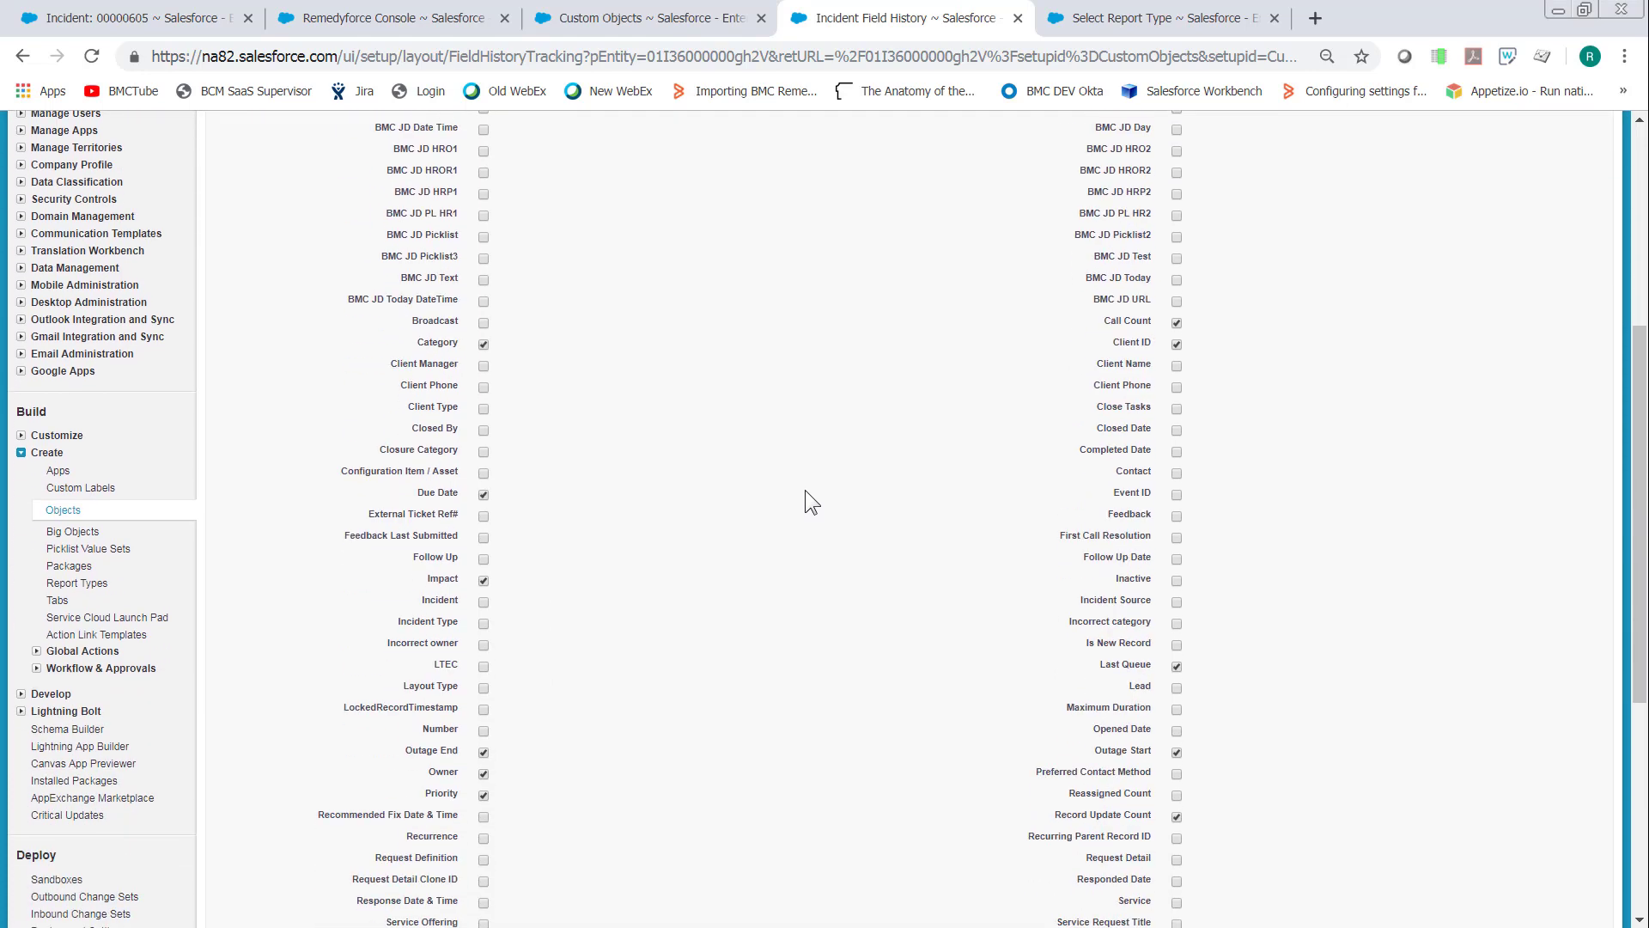
scroll(806, 489, "down", 2)
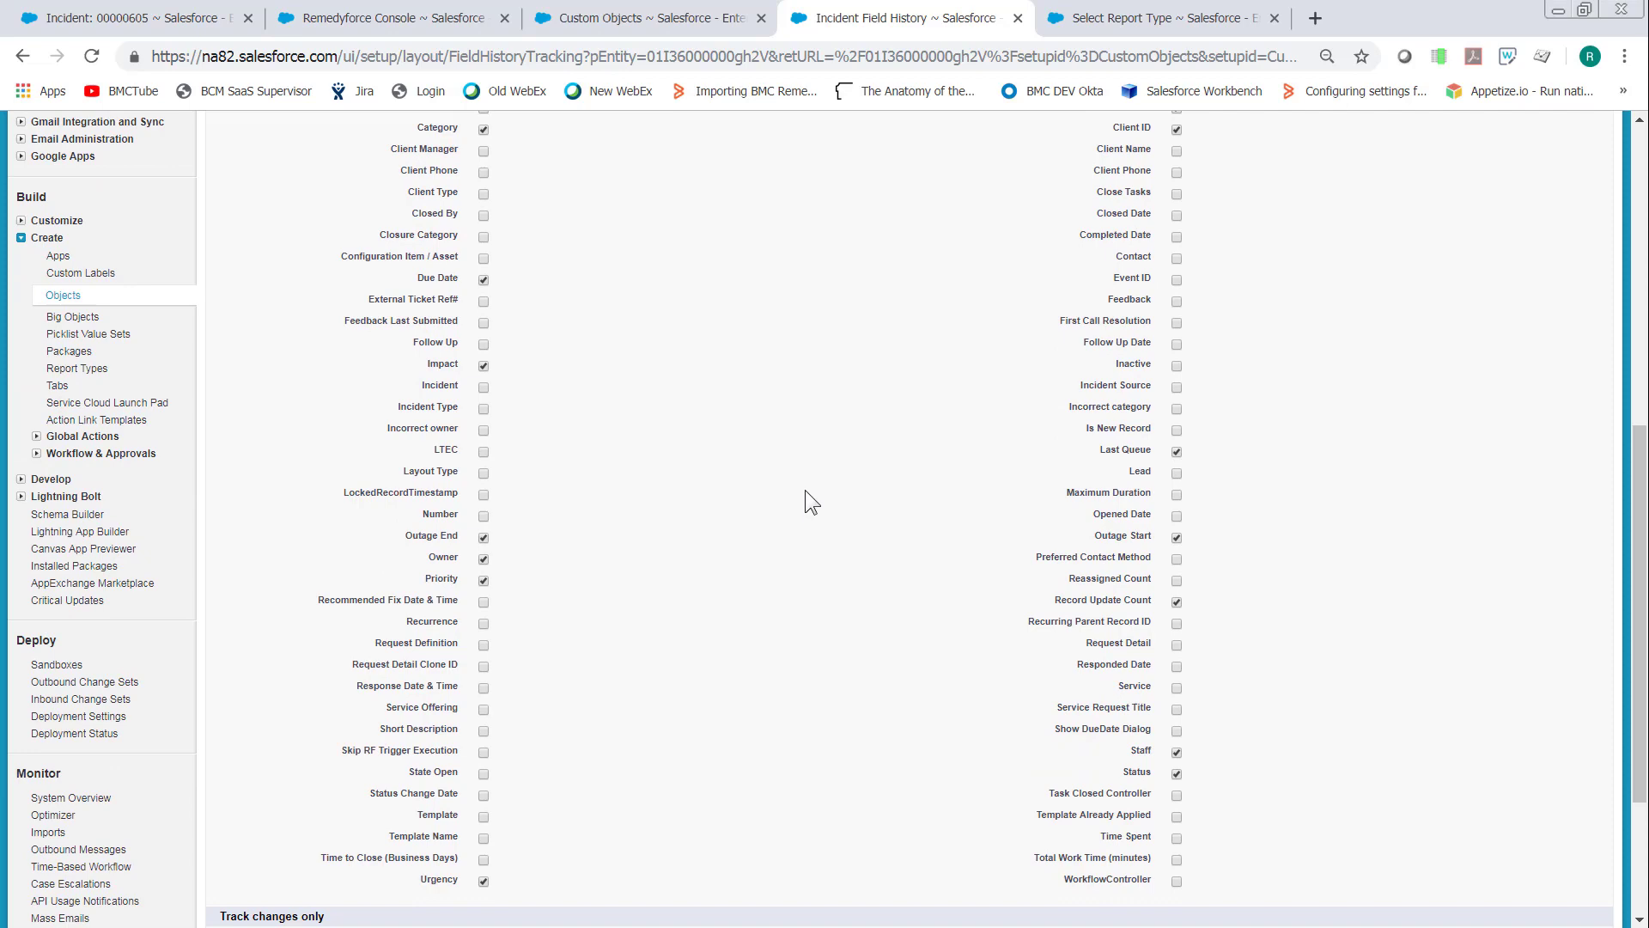
scroll(805, 490, "down", 2)
scroll(805, 490, "up", 5)
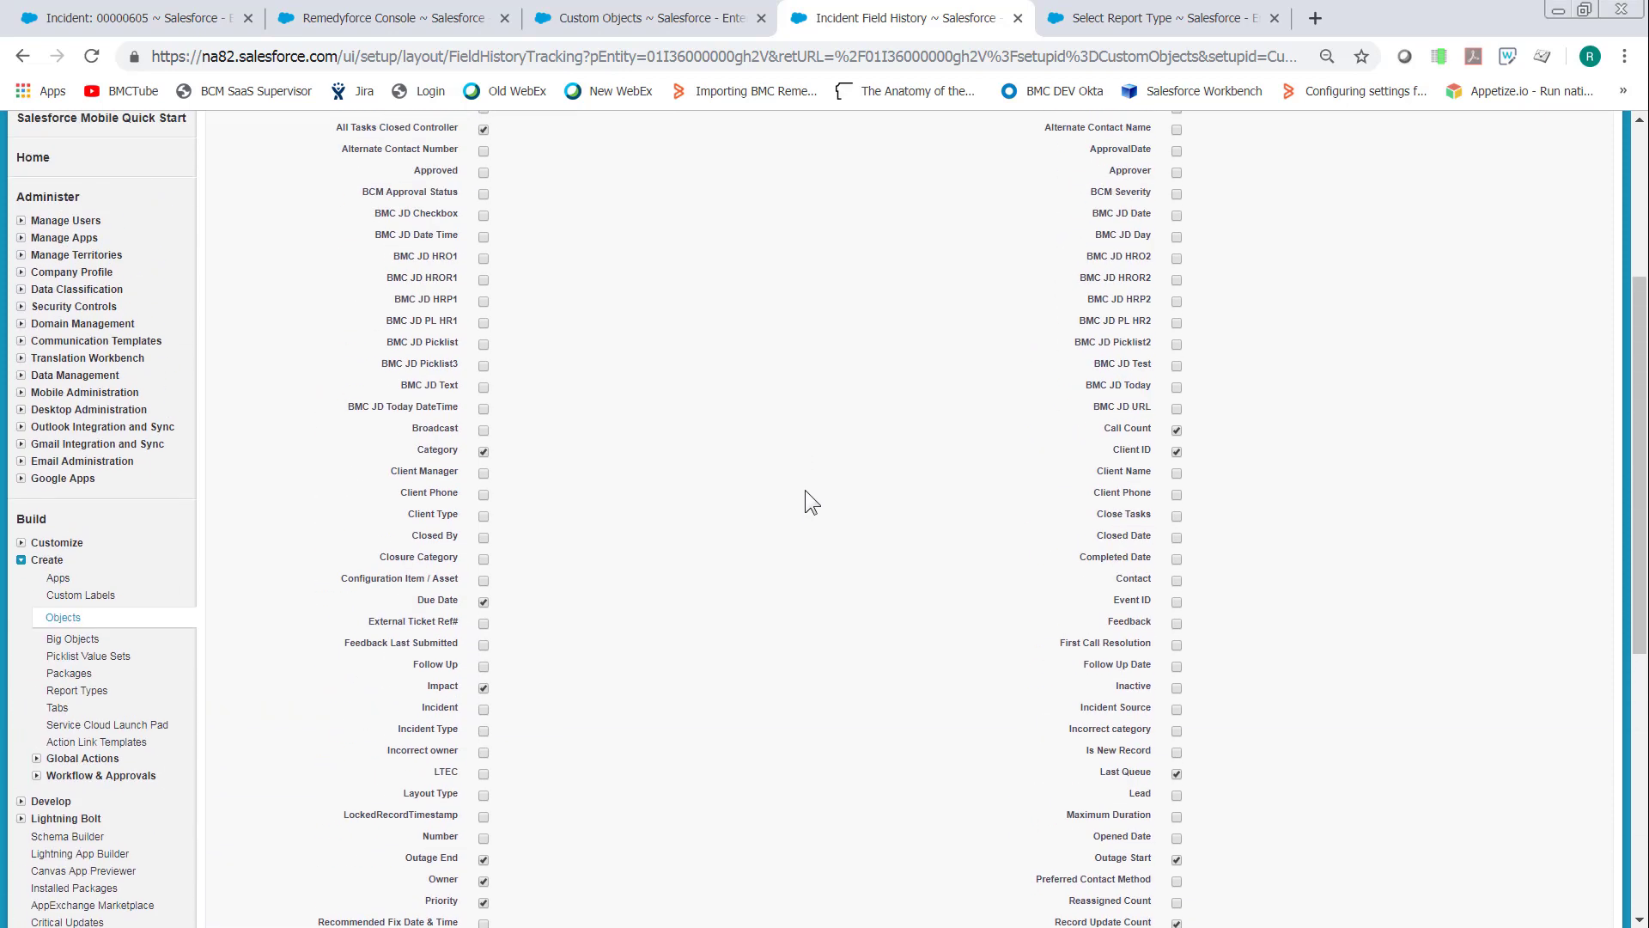
scroll(805, 489, "up", 2)
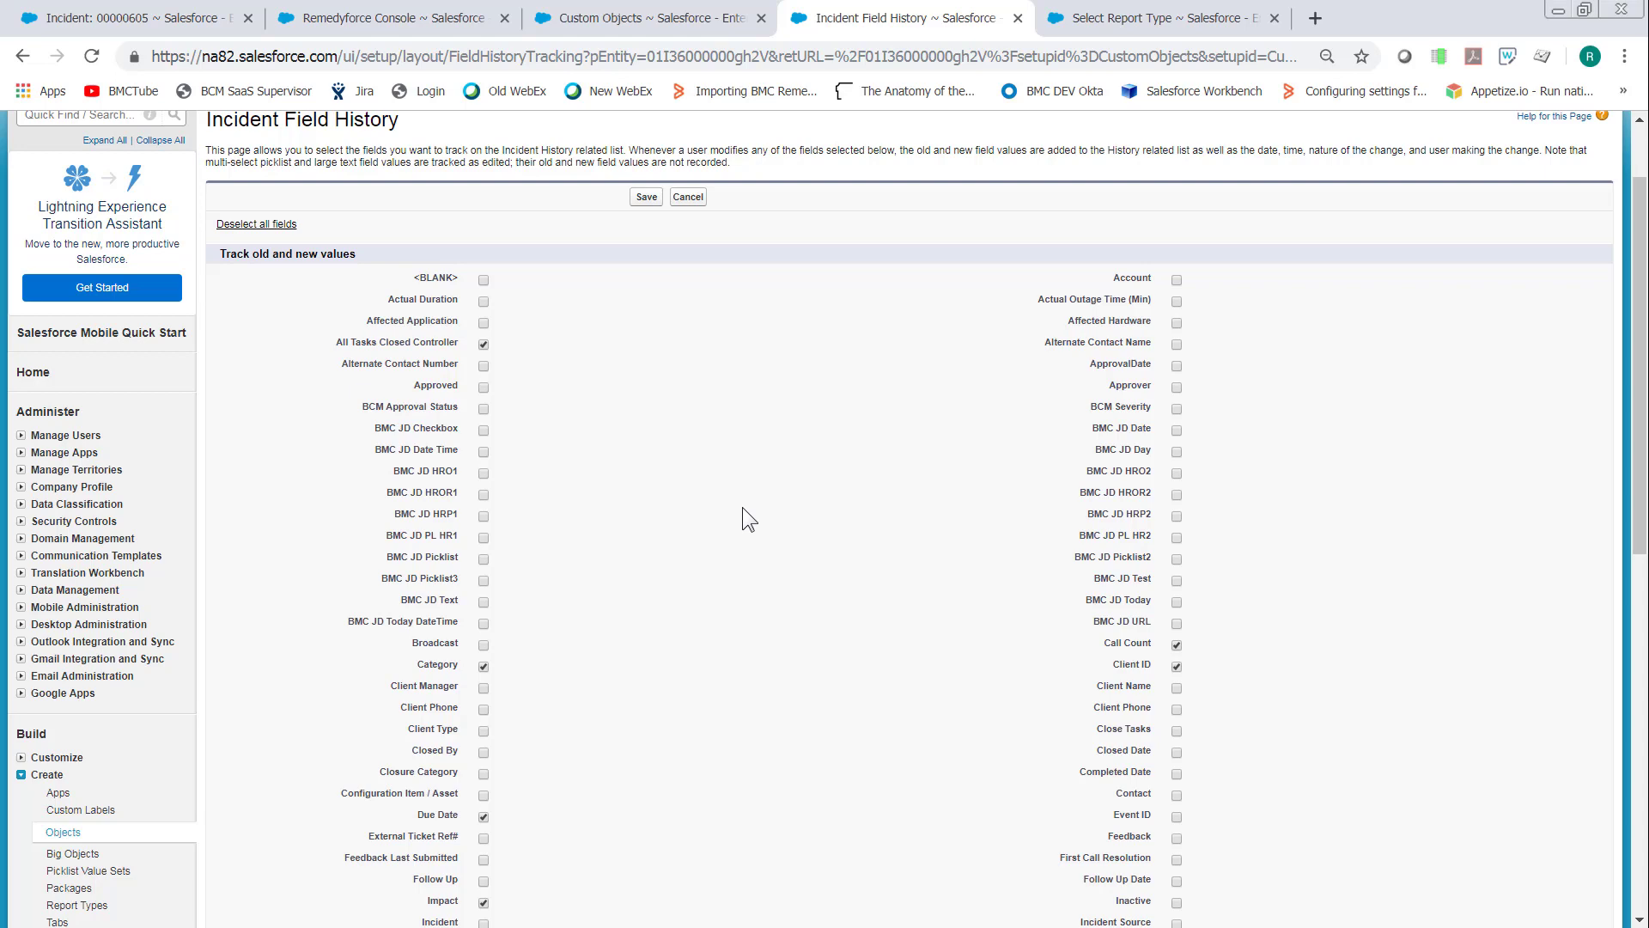
Search report types for 'Incident Hi' and create a new Incident History report
left_click(1098, 29)
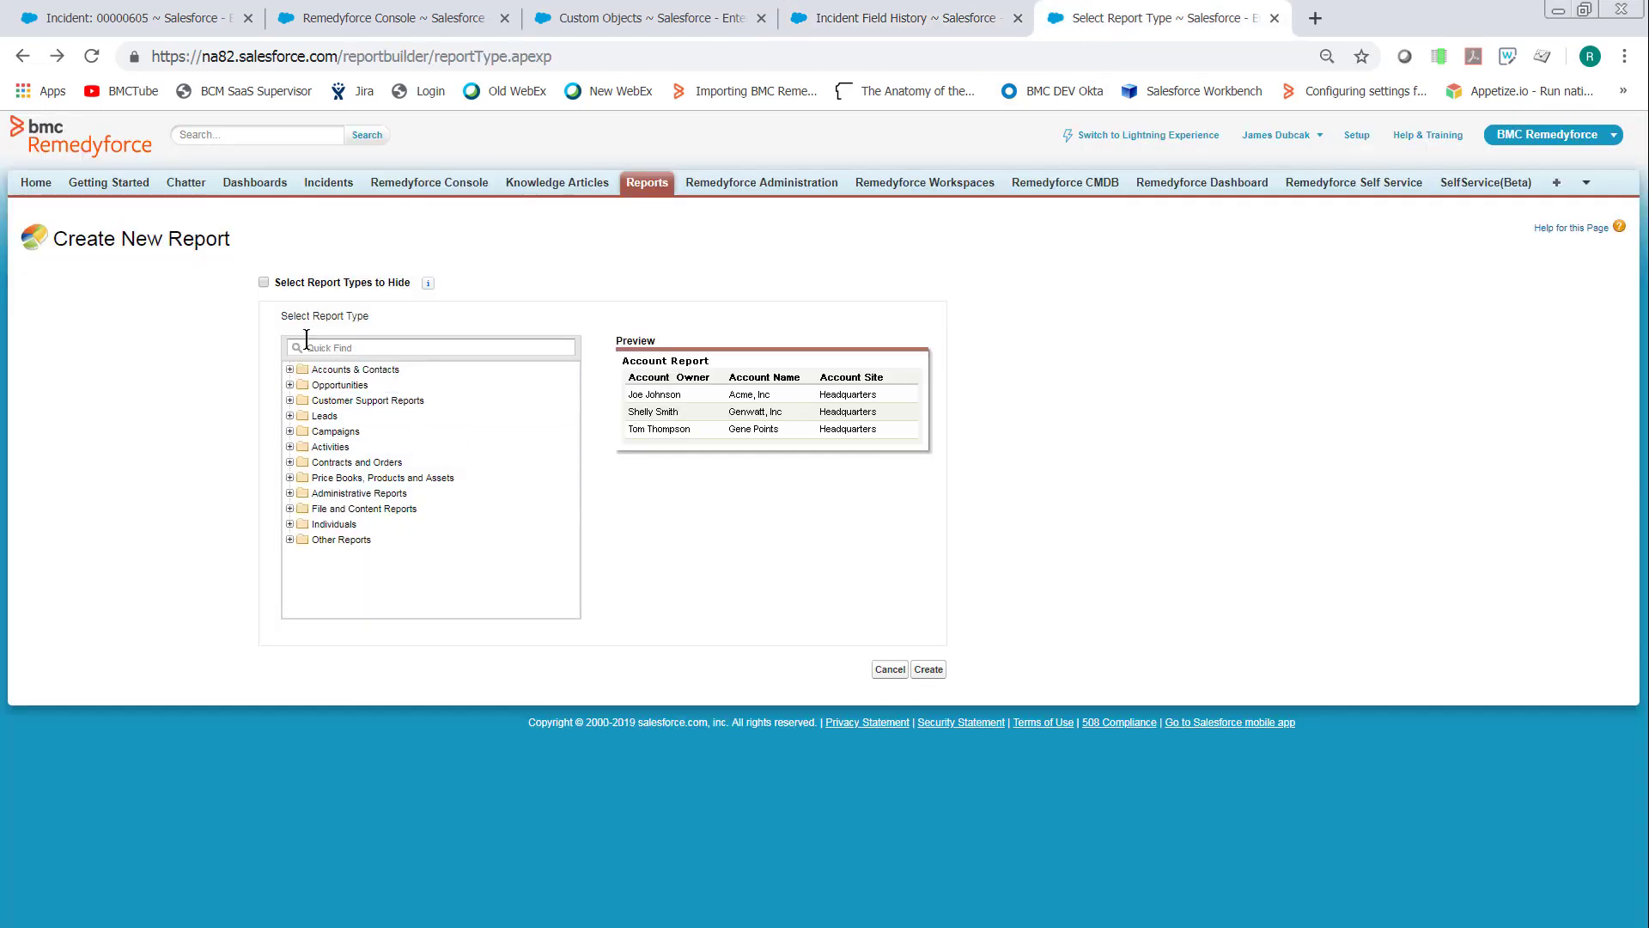
left_click(405, 346)
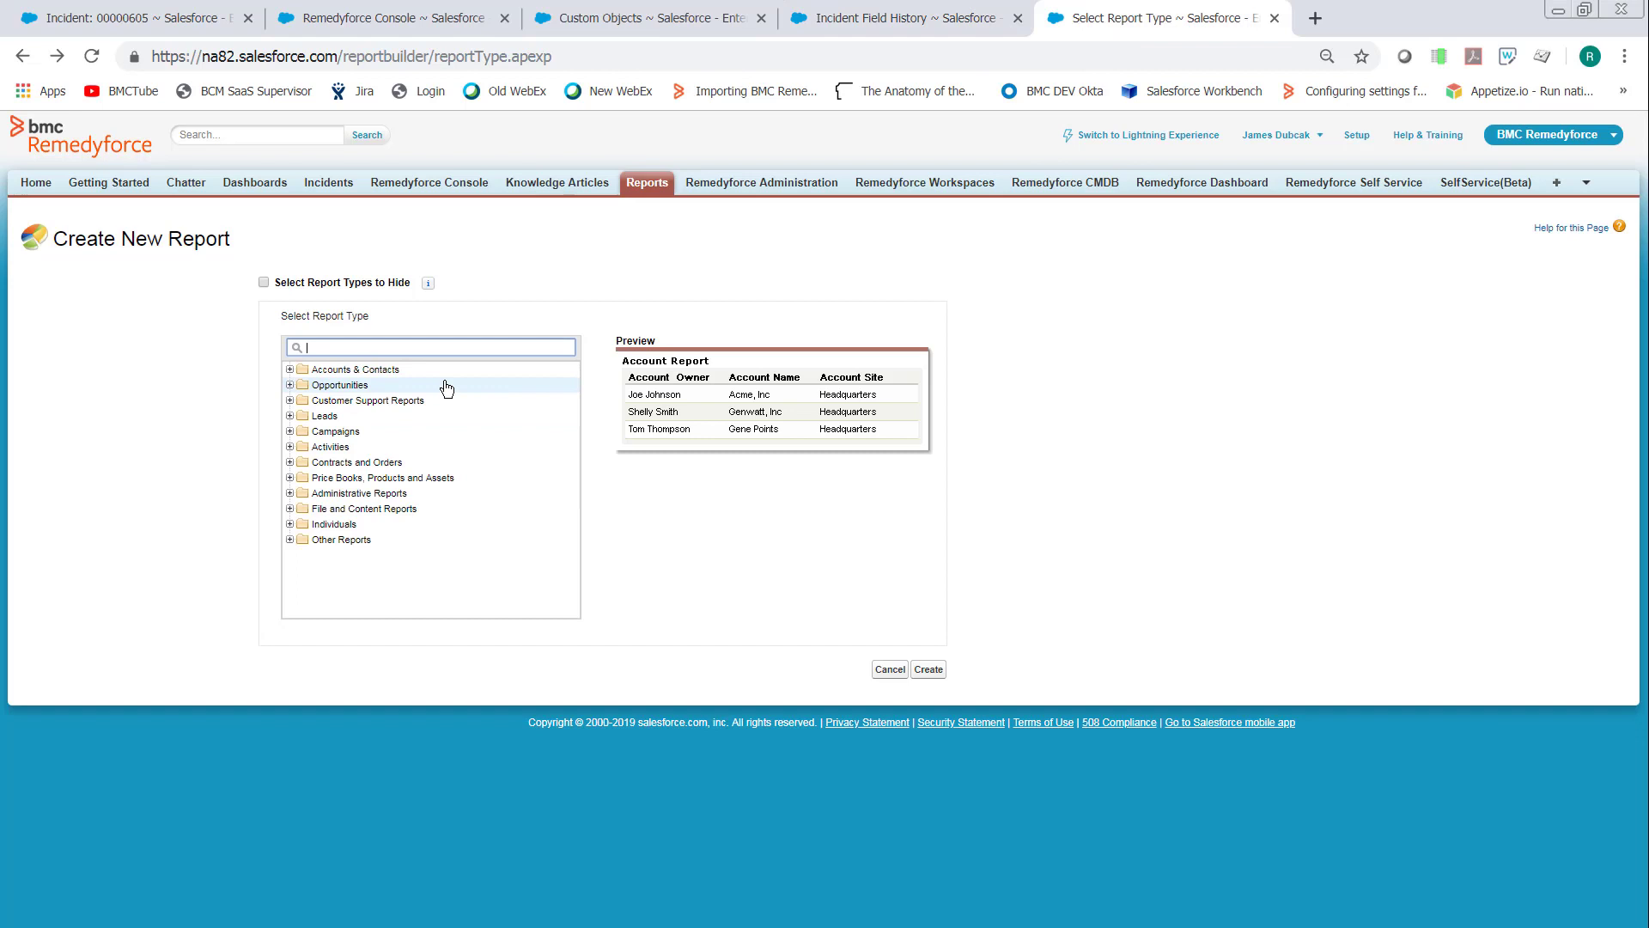
type("Inci")
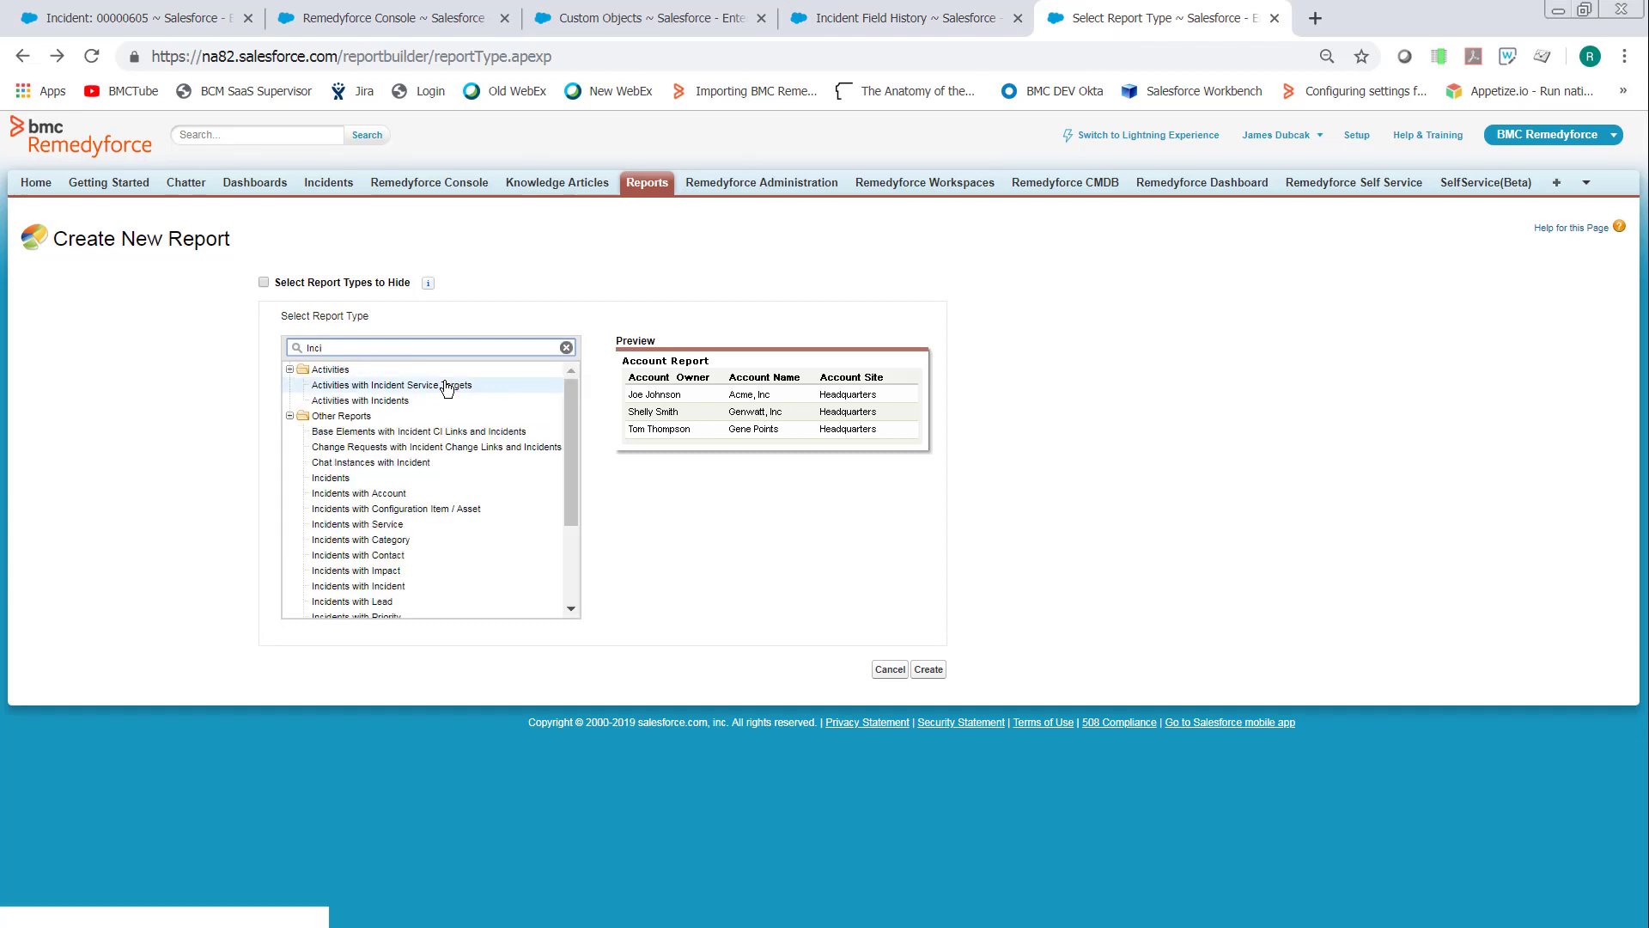
type("dent Hi")
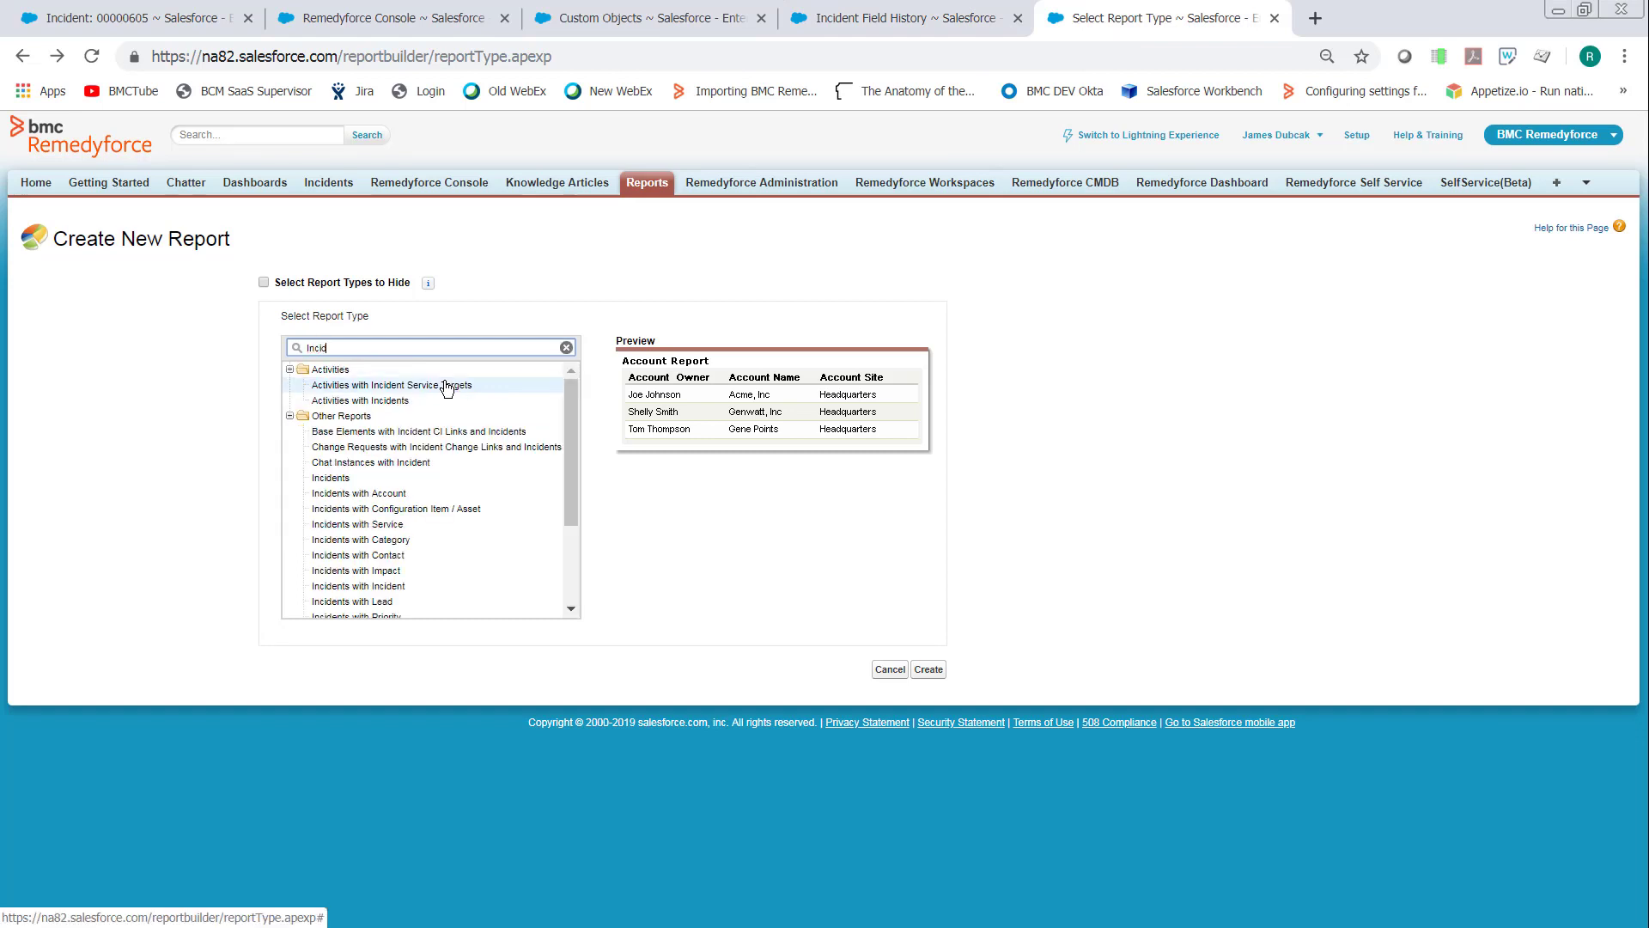
left_click(348, 431)
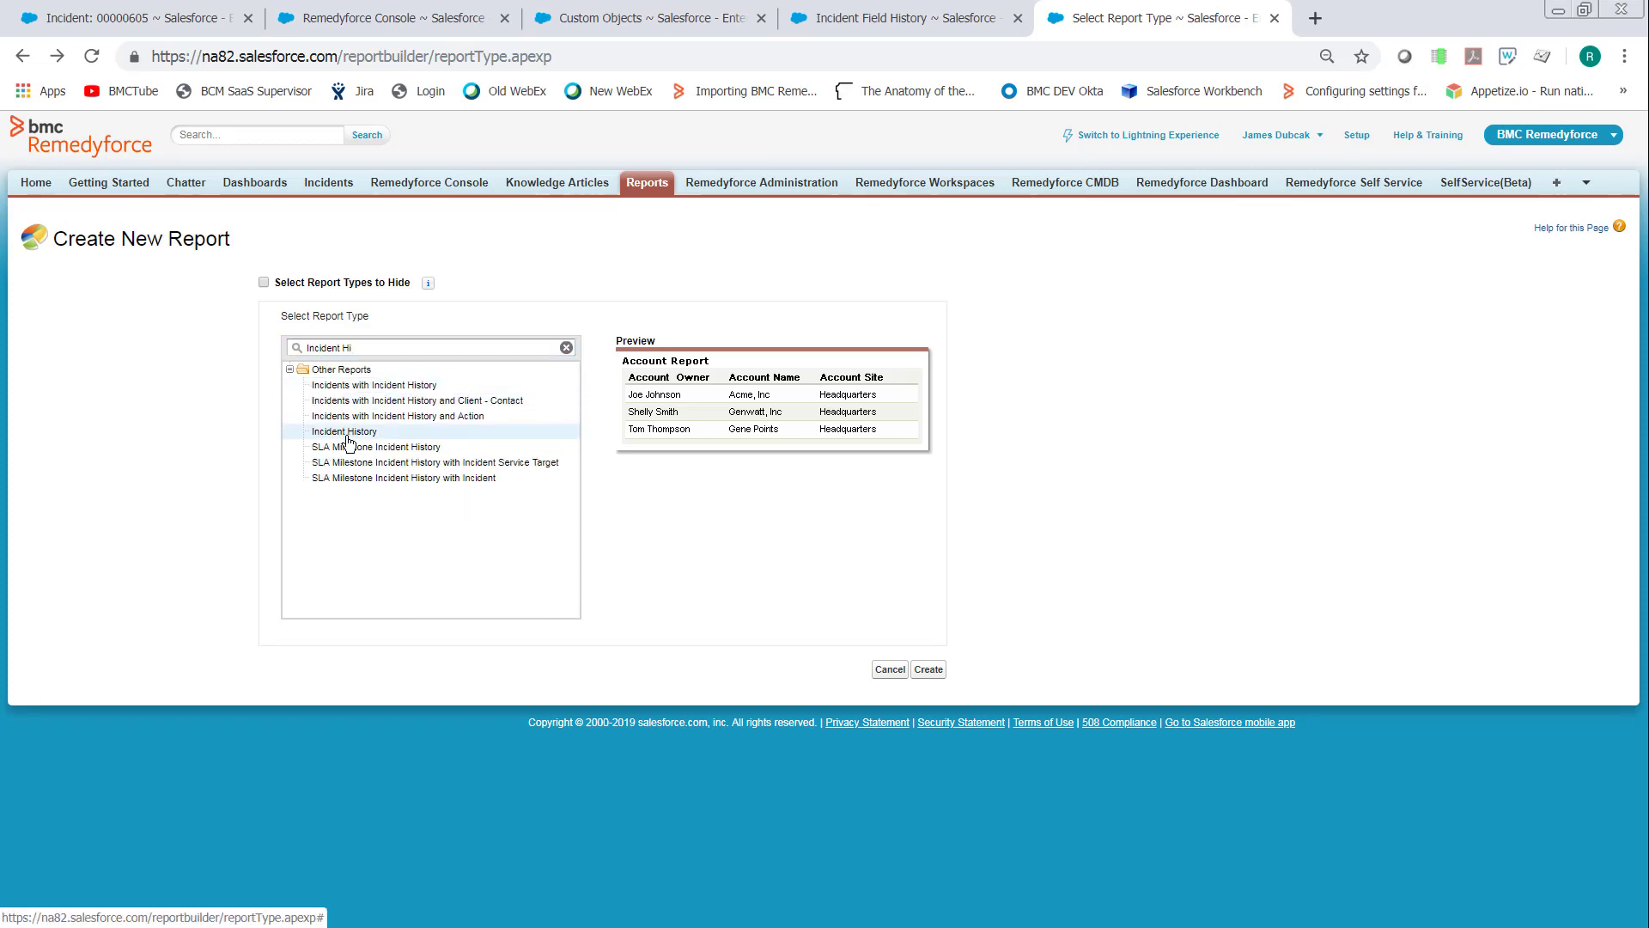
left_click(935, 673)
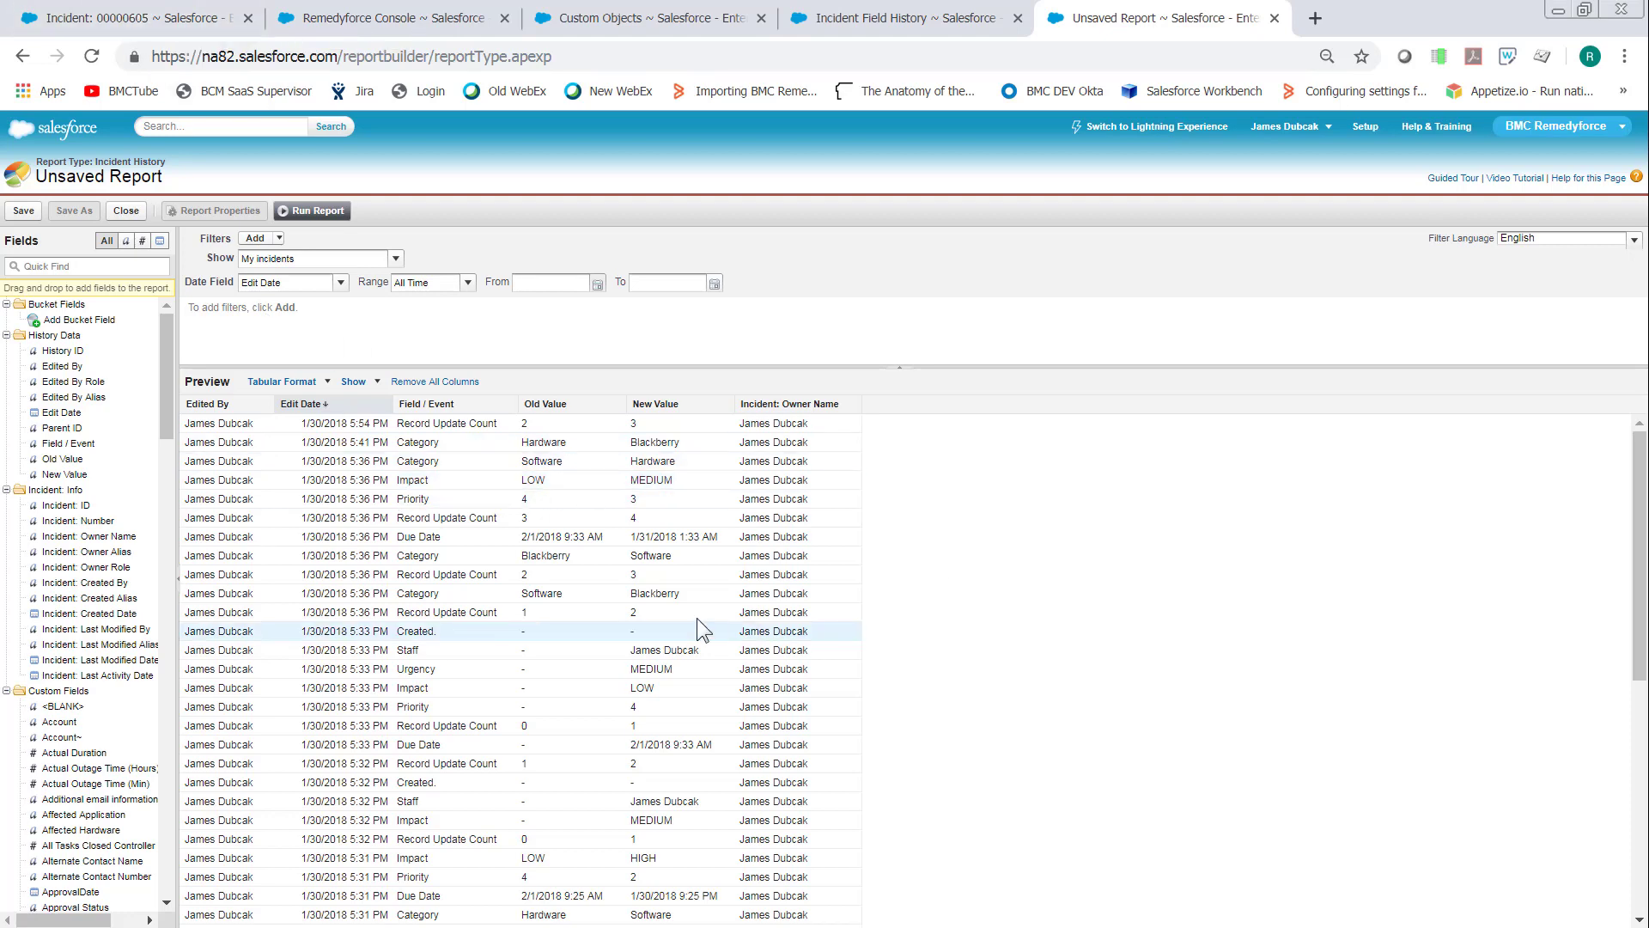
Go back to incident 00000605 and scroll down to its Incident History list
left_click(100, 23)
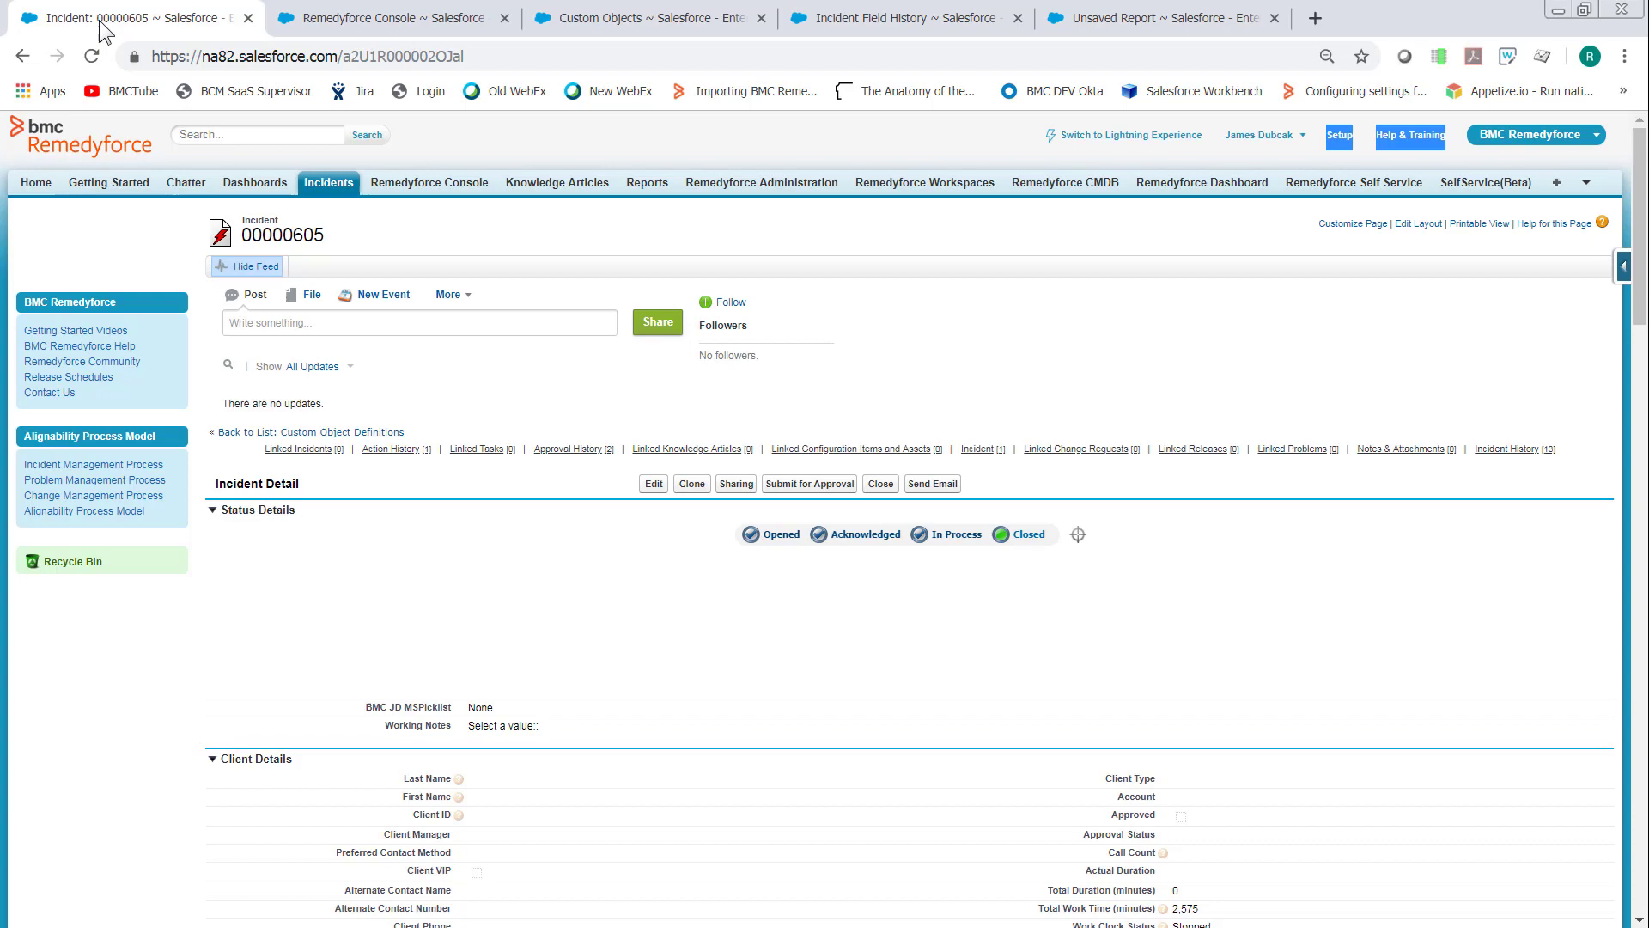
scroll(540, 570, "down", 15)
scroll(533, 656, "down", 2)
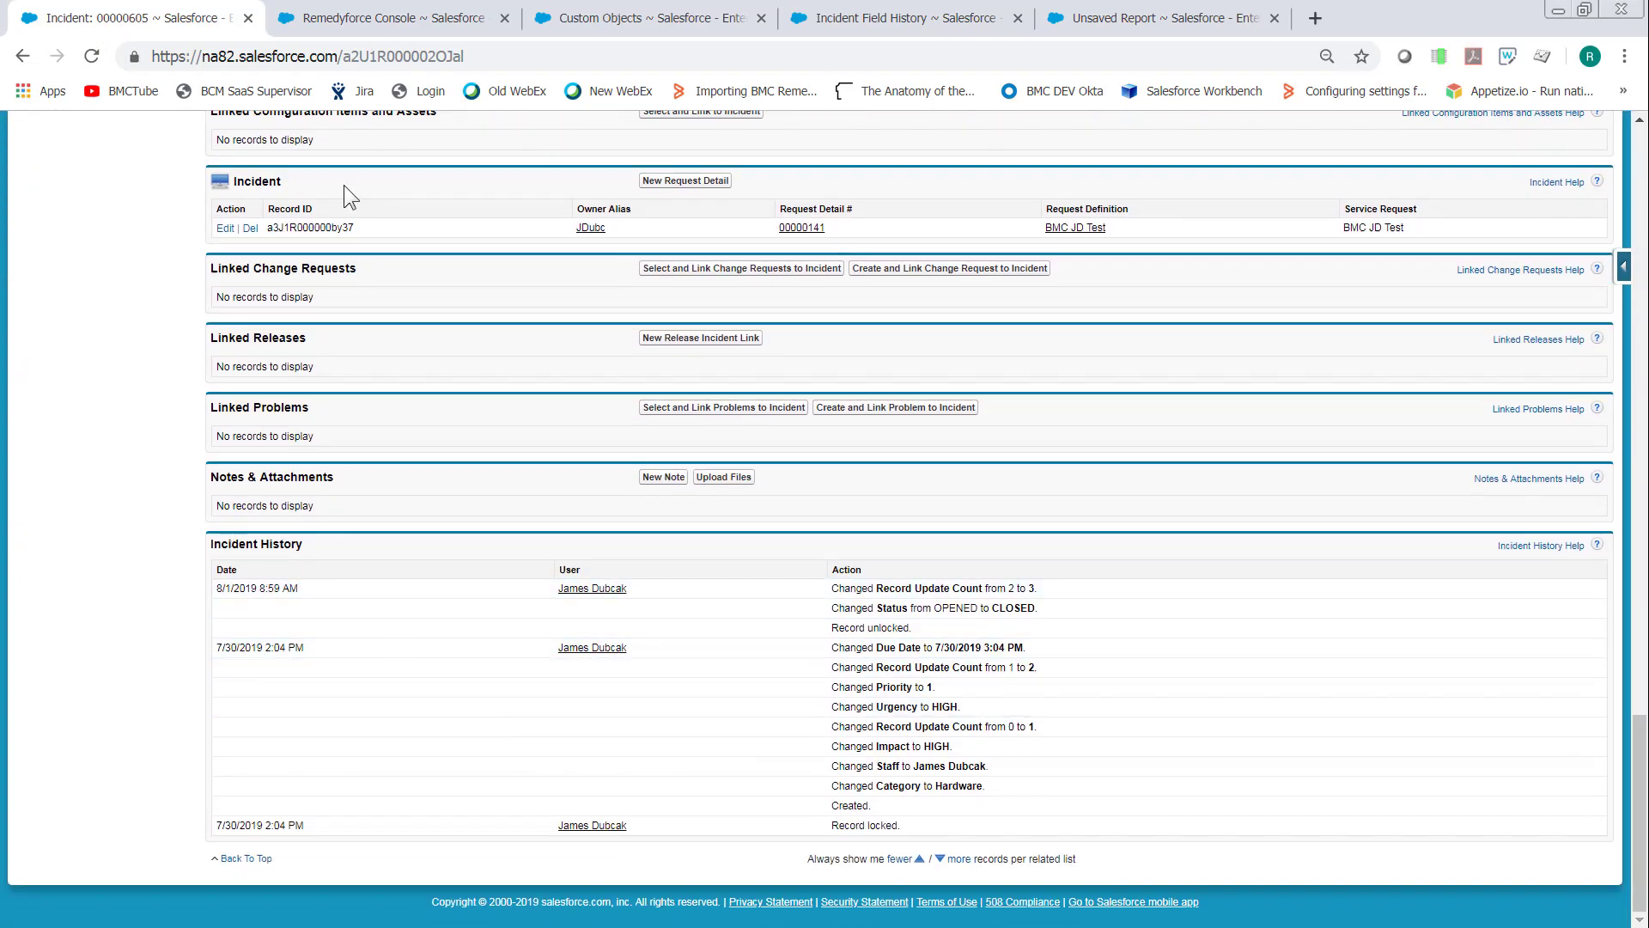
Show the service request's details in the console and scroll to its Incident History changes
left_click(366, 26)
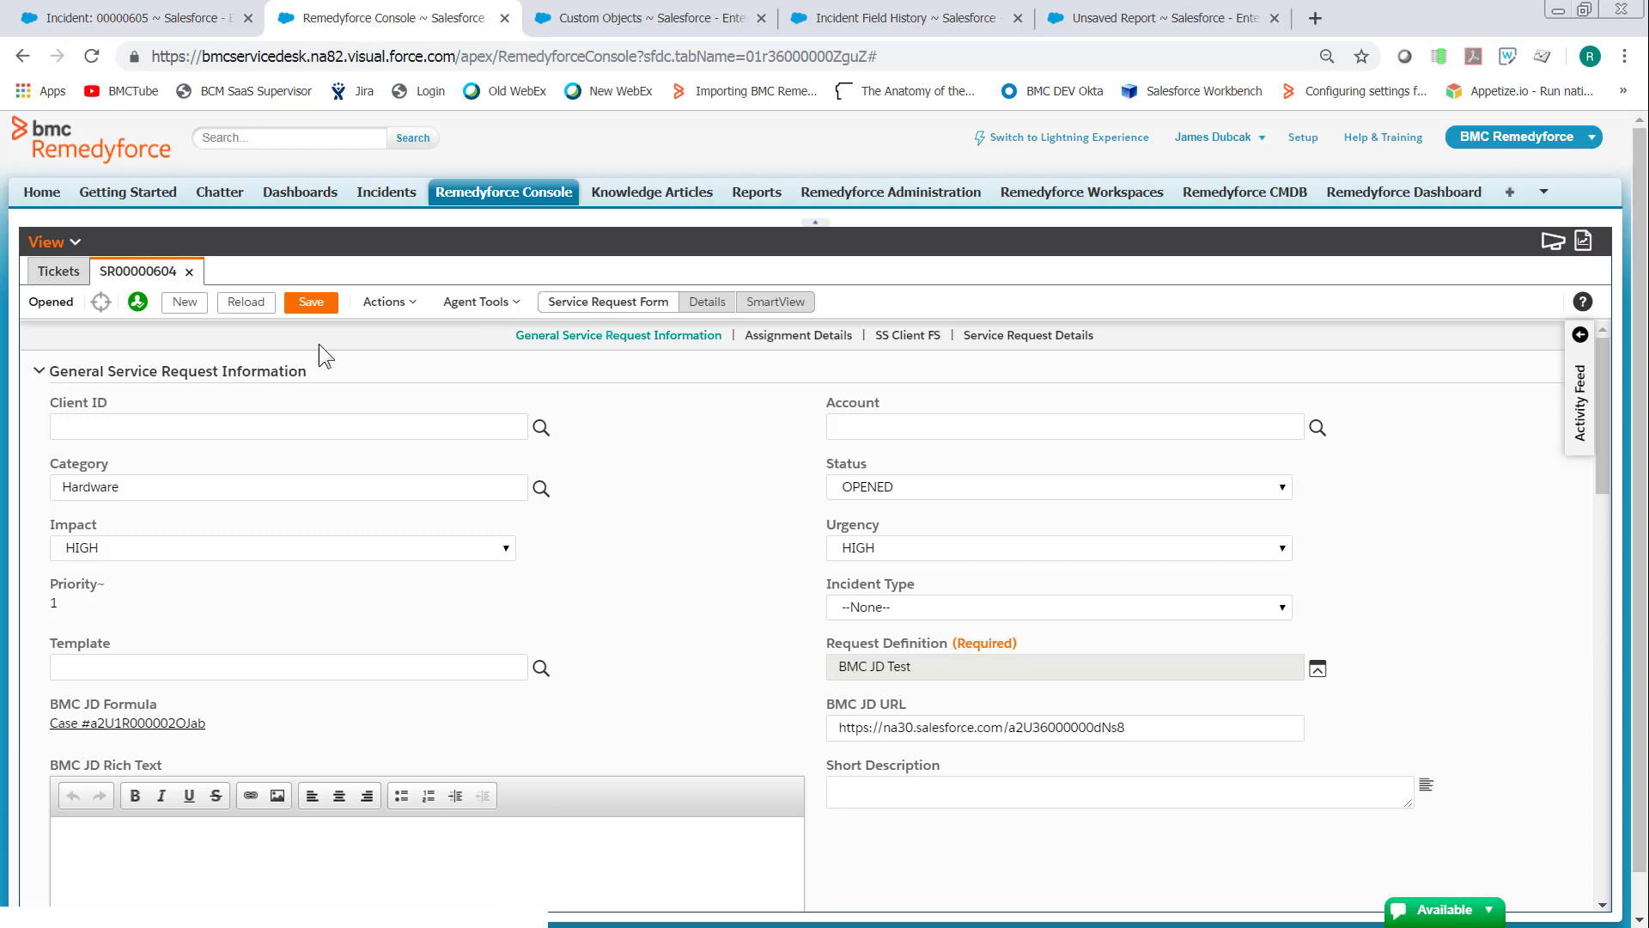
left_click(707, 301)
scroll(671, 548, "down", 10)
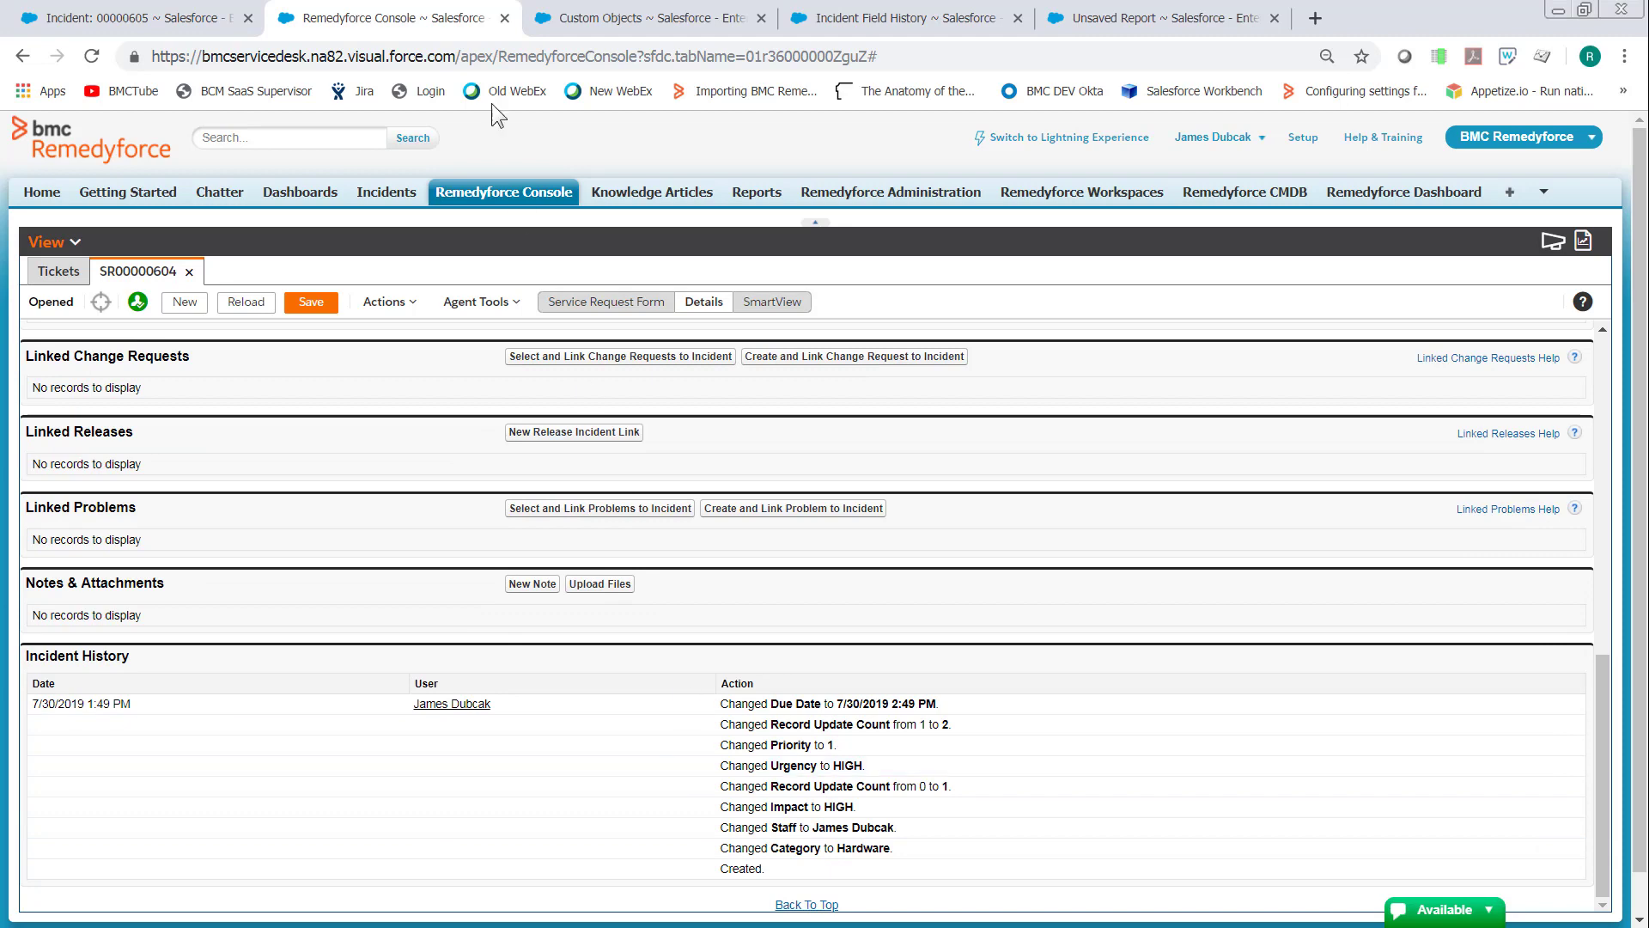
Show Setup's Custom Objects list, which includes Incident History
left_click(584, 19)
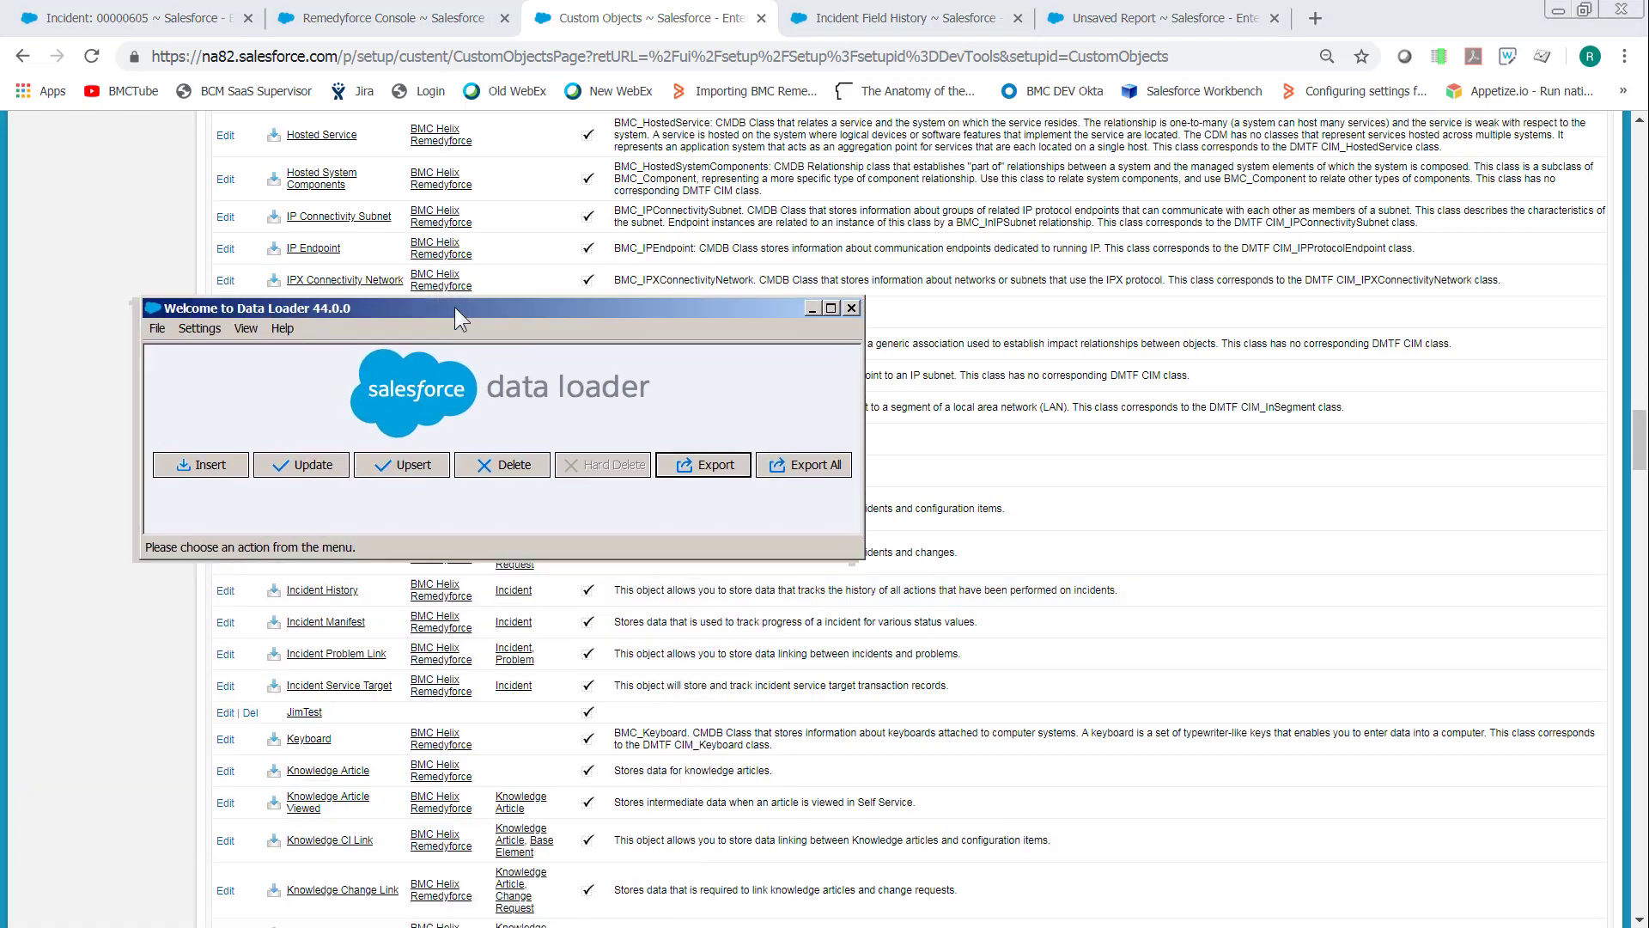
Move the Data Loader window and start an export listing all Salesforce objects
left_click_drag(455, 307, 561, 307)
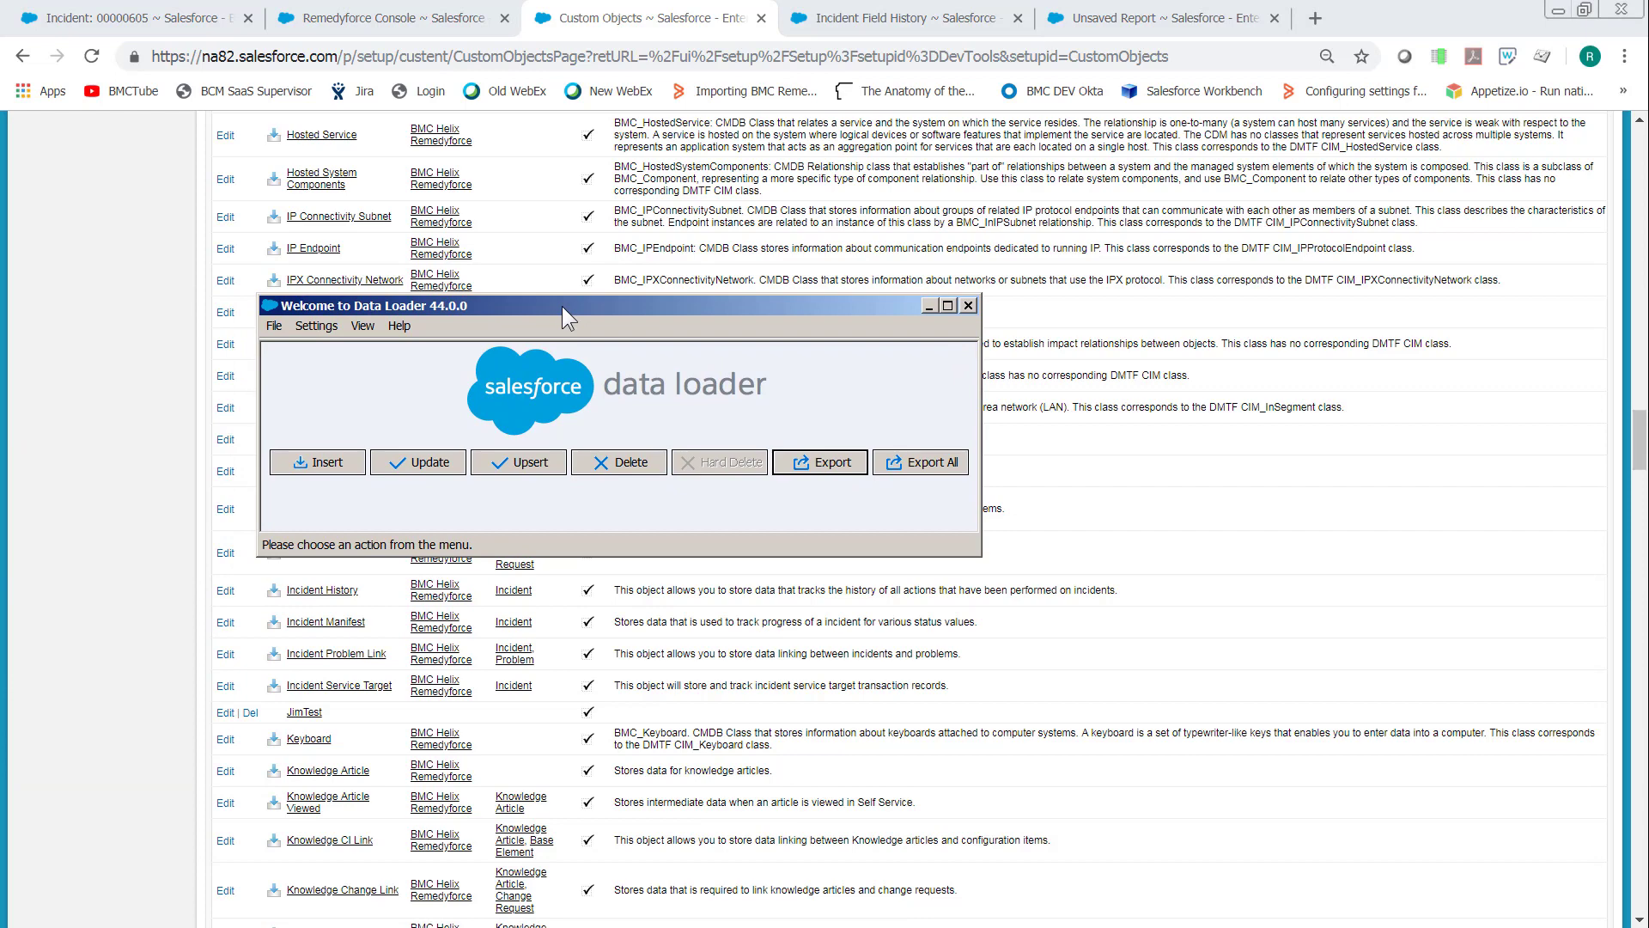
left_click(822, 456)
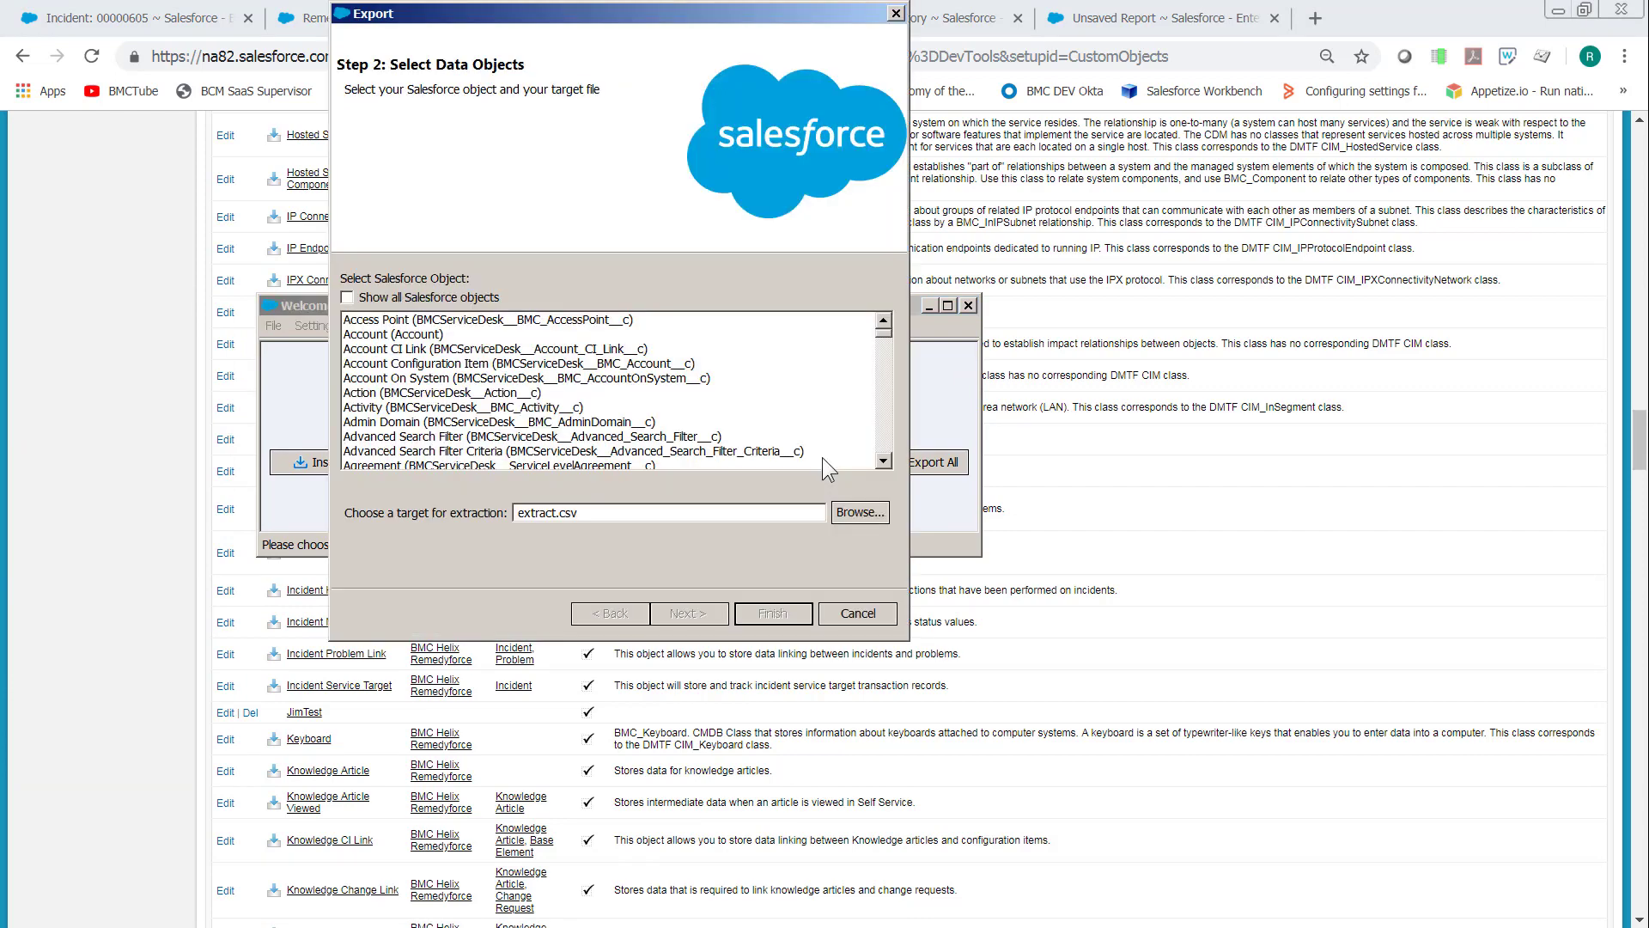
left_click(347, 297)
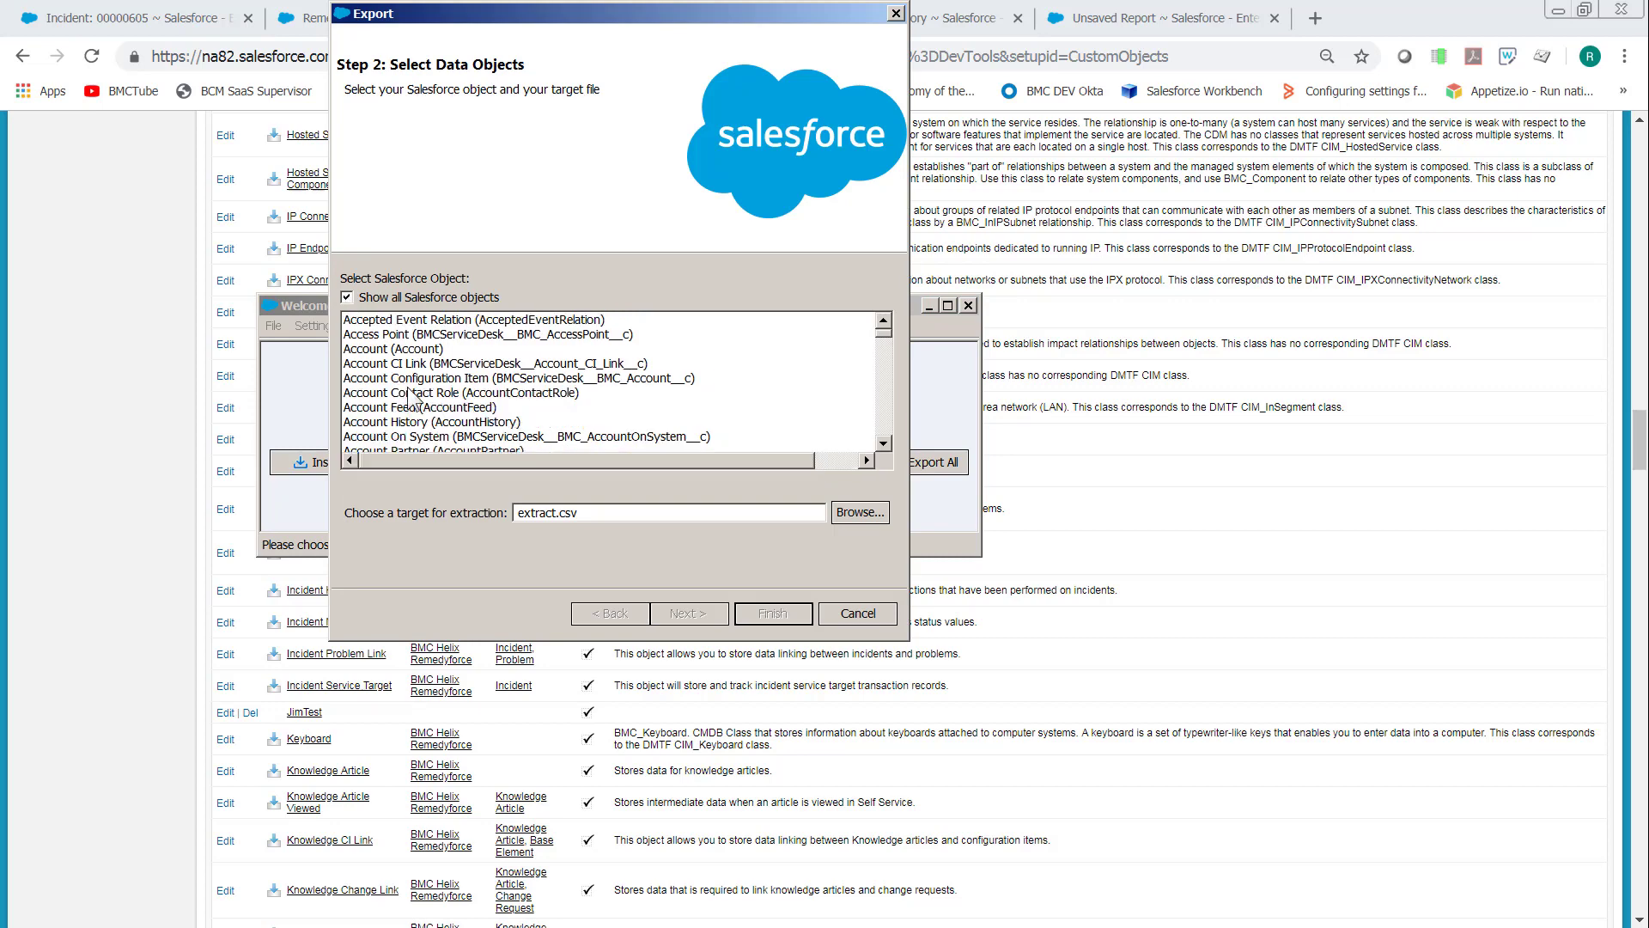
Select Incident History (BMCServiceDesk__IncidentHistory__c) as the export object, then return to the report preview
left_click(392, 379)
key("i")
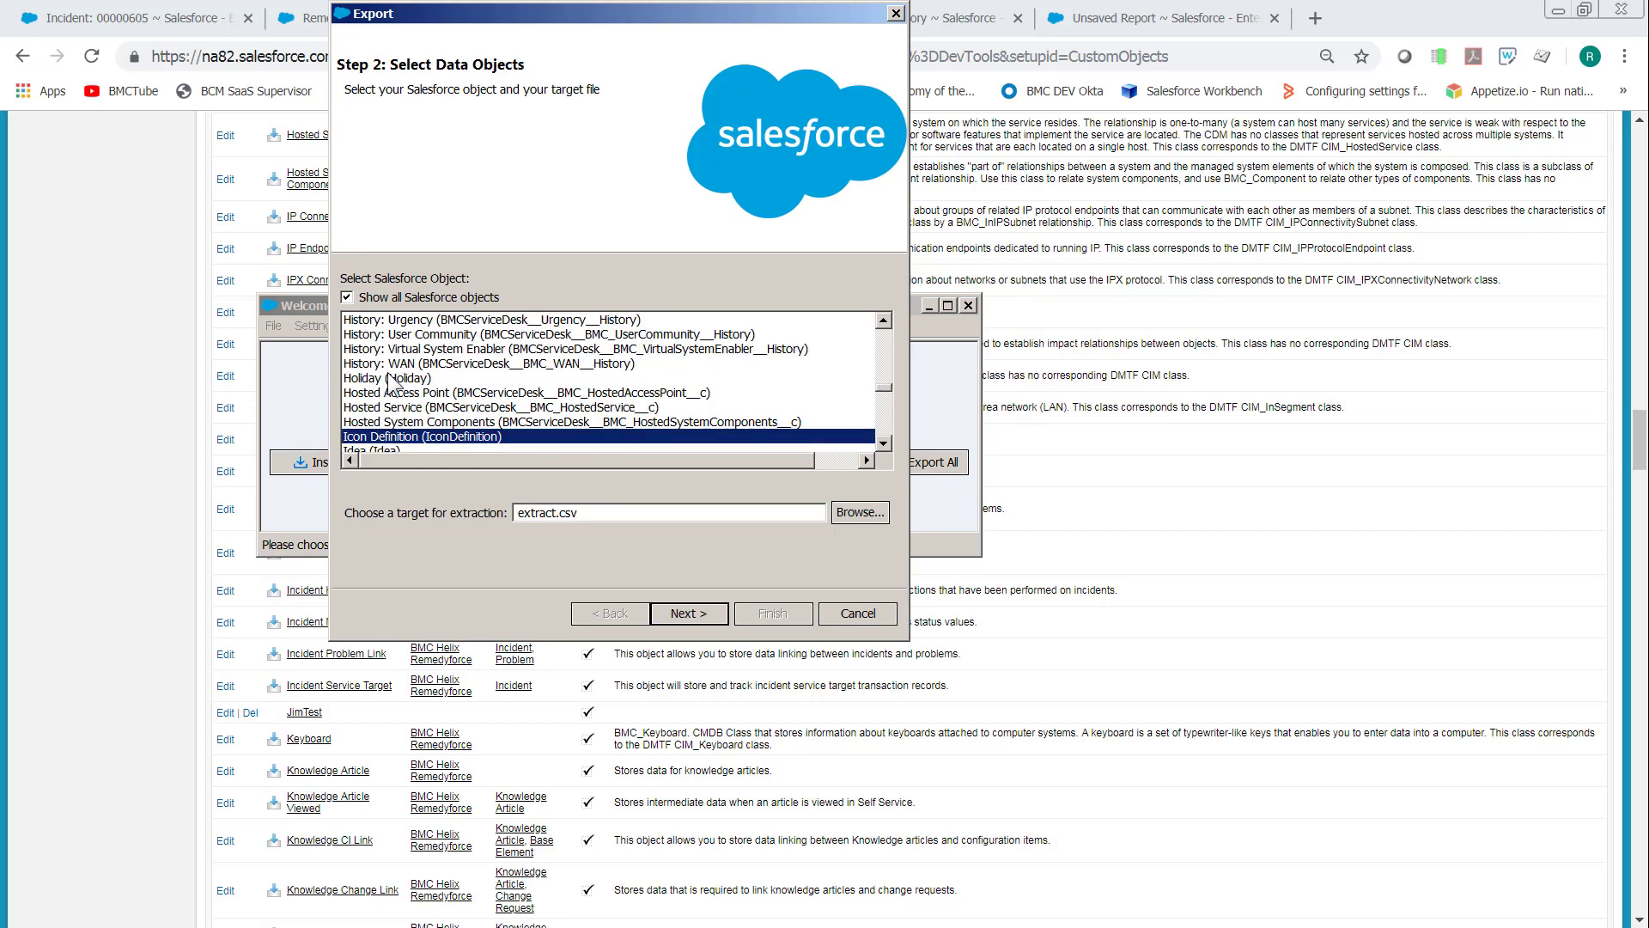
scroll(496, 386, "down", 2)
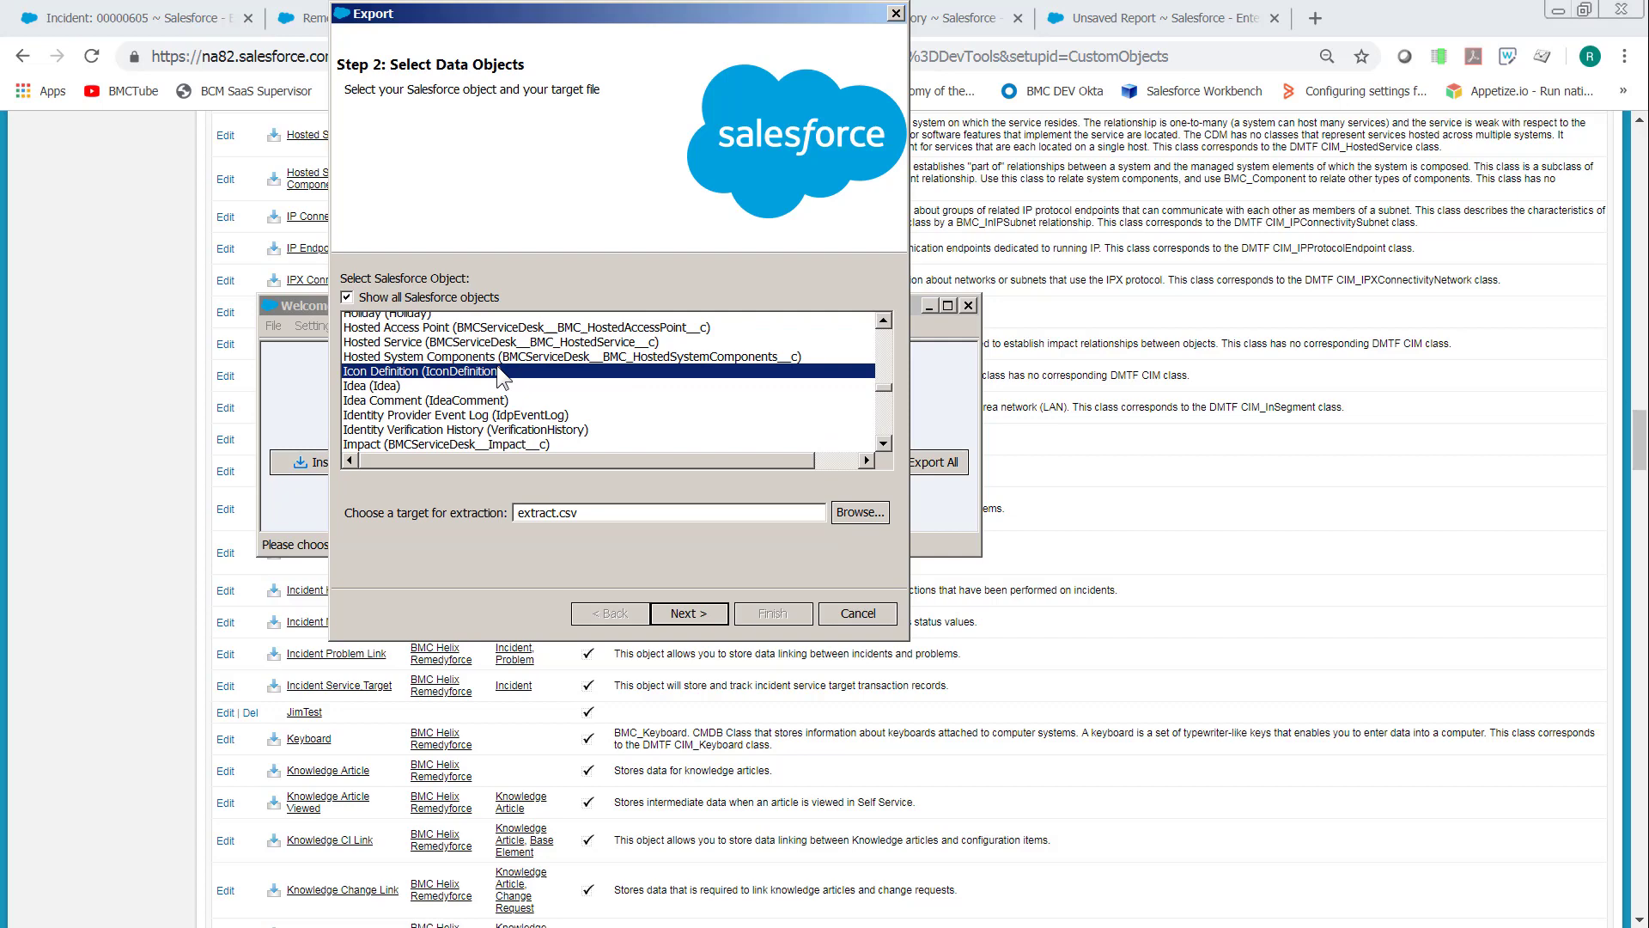
scroll(498, 389, "down", 2)
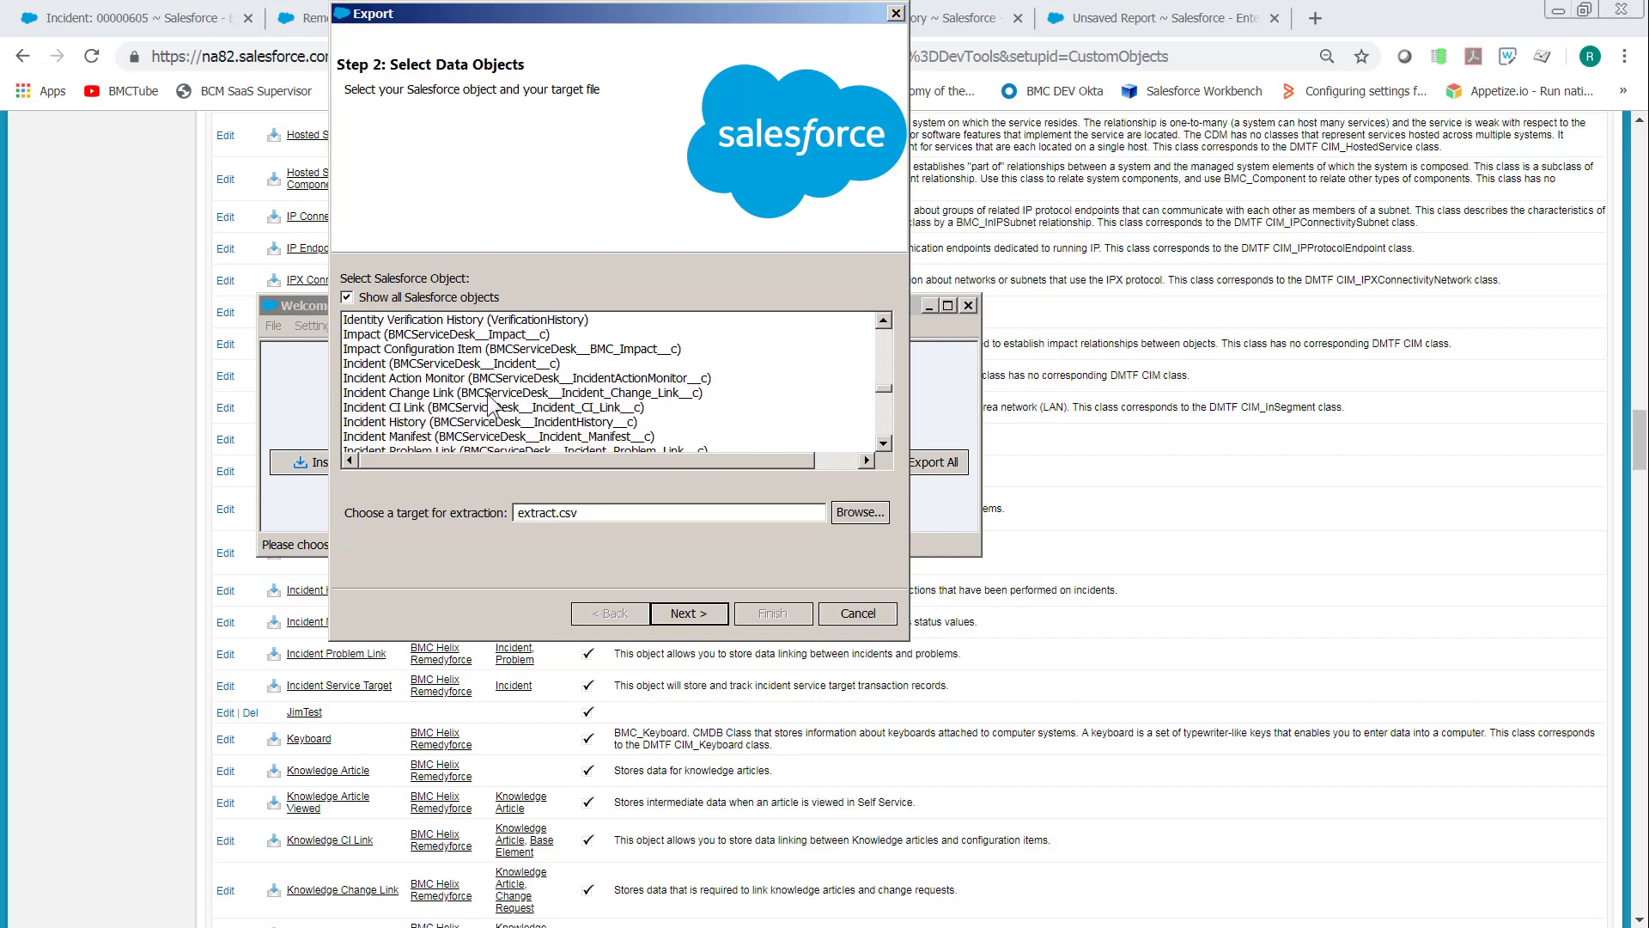
left_click(371, 422)
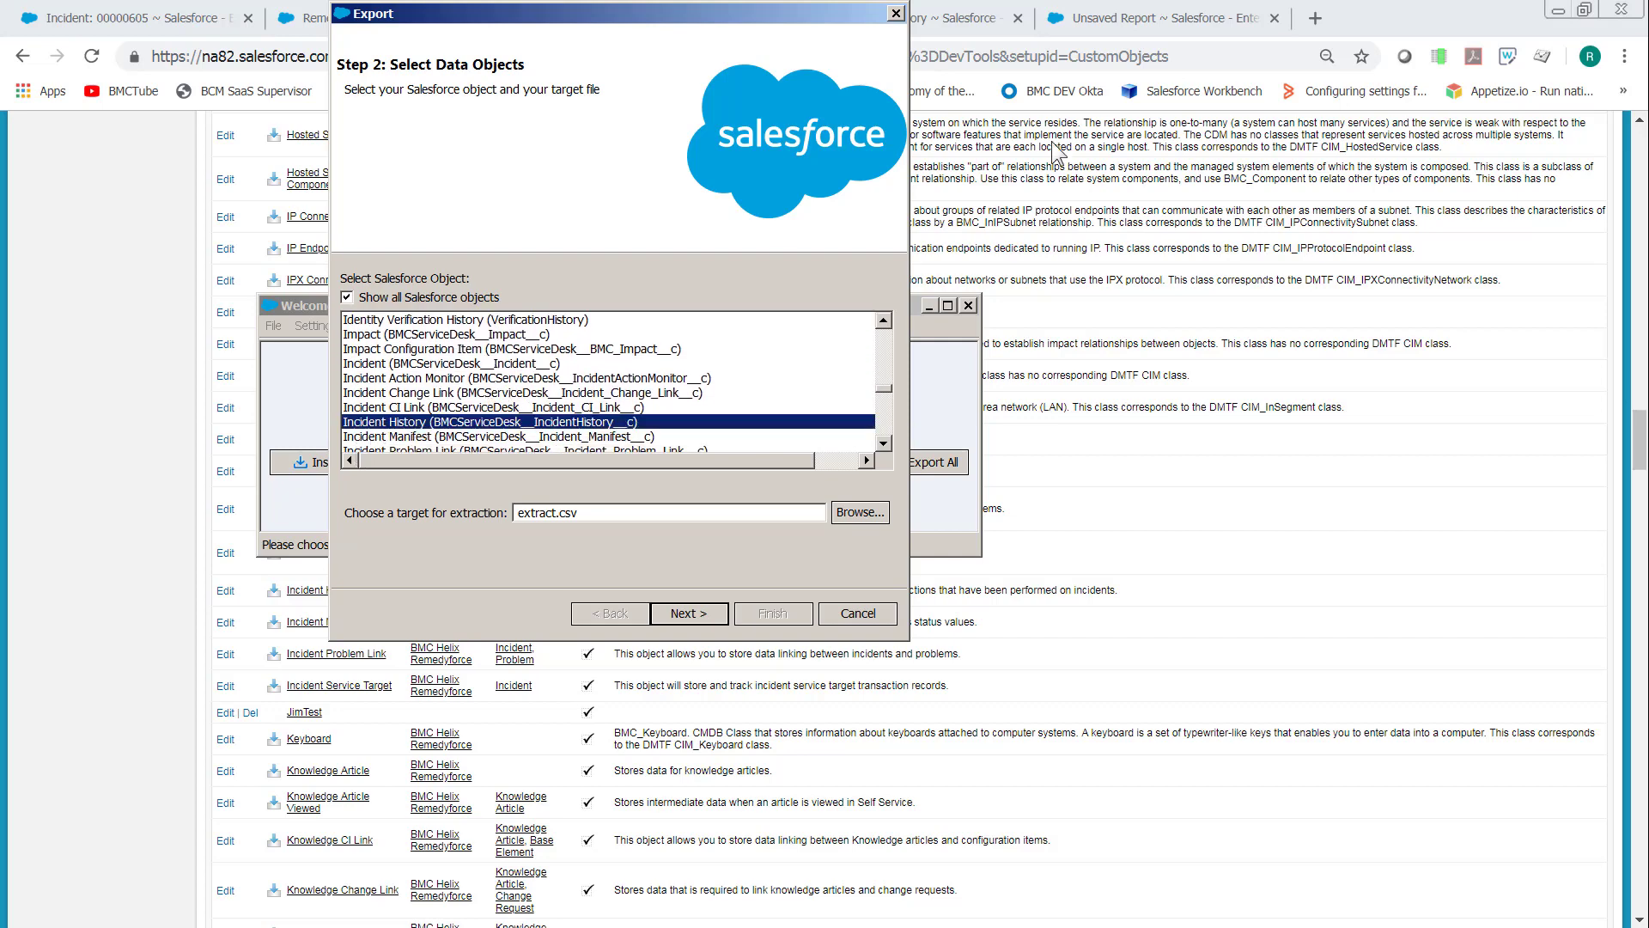
left_click(1132, 23)
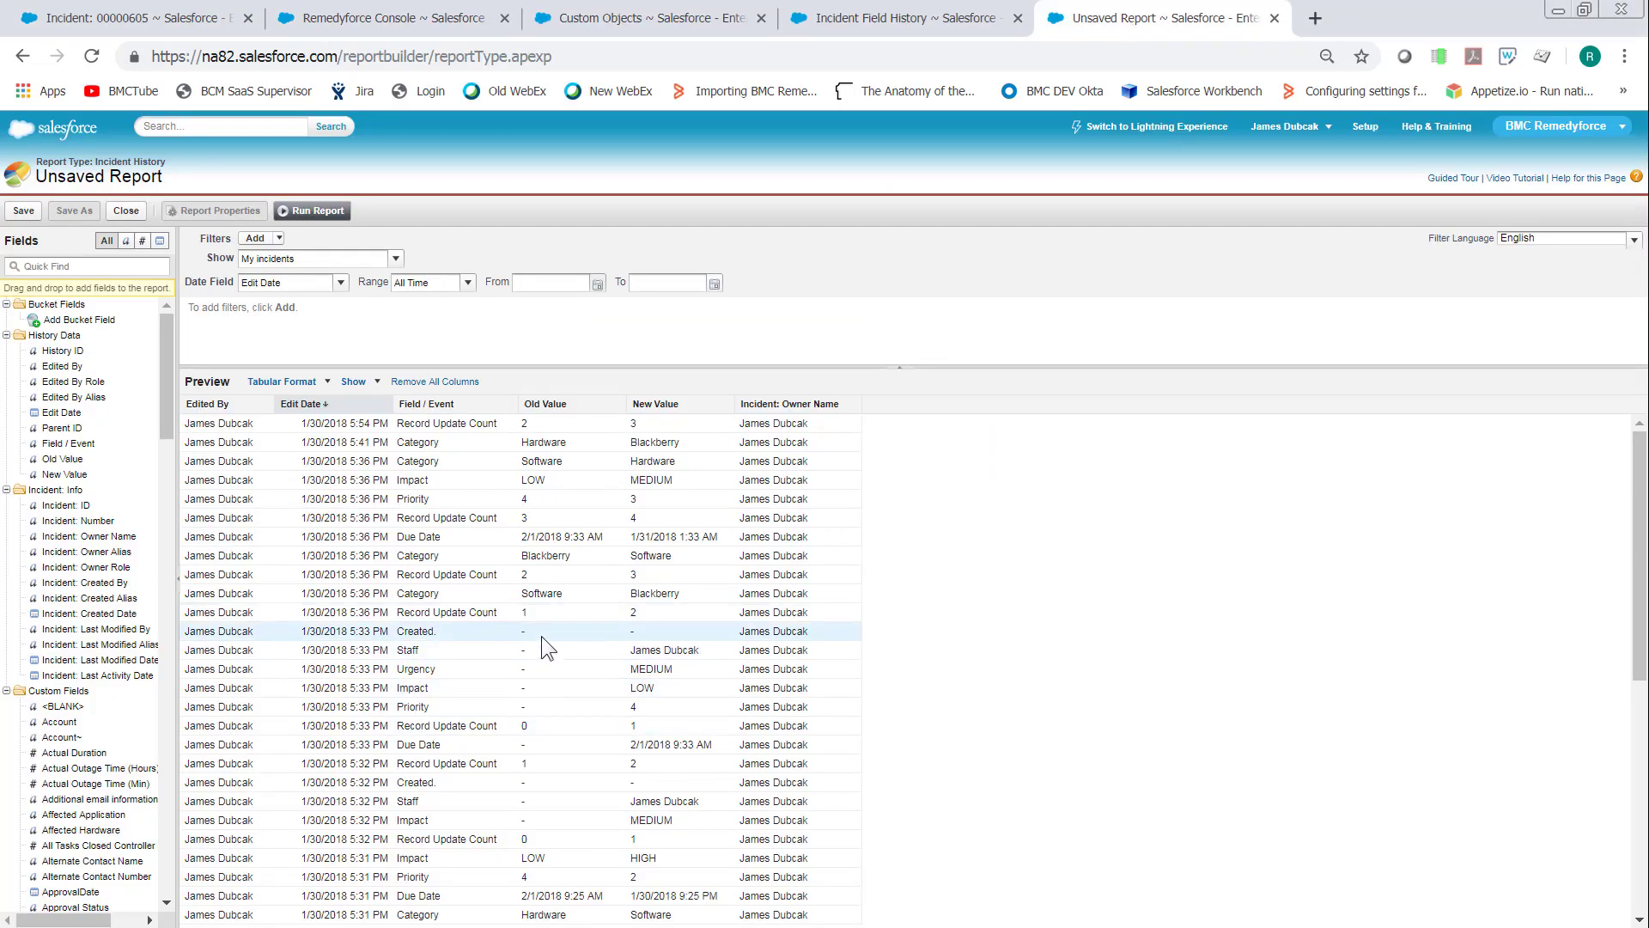
In the Data Loader export, select History: Incident from the History objects
key("alt+Tab")
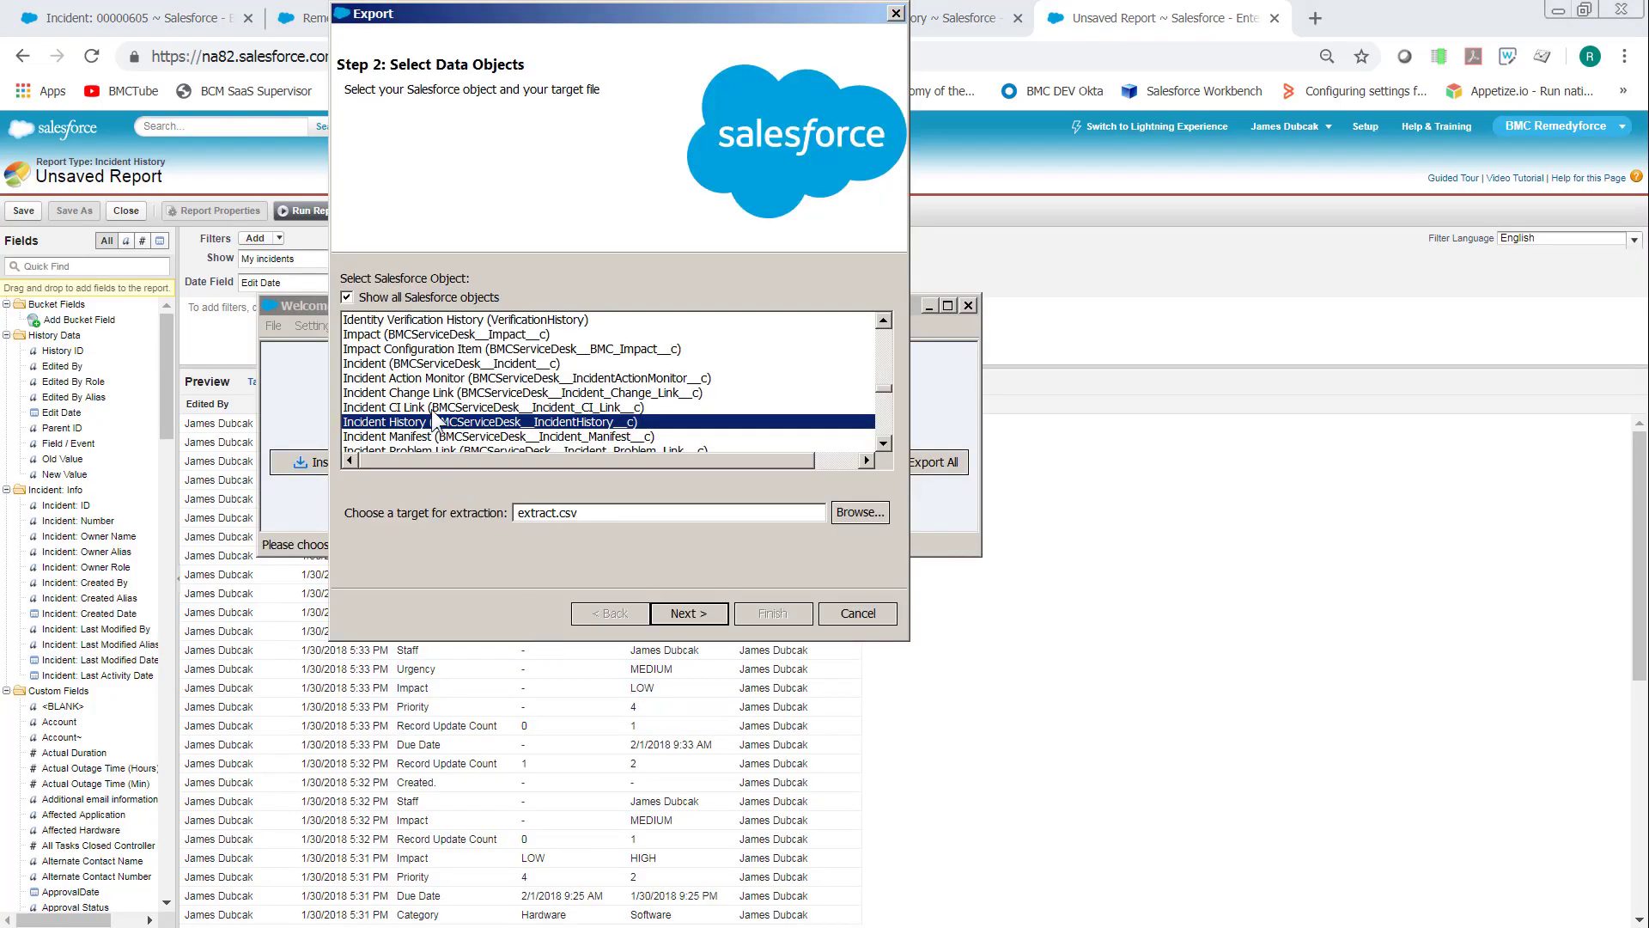
key("h")
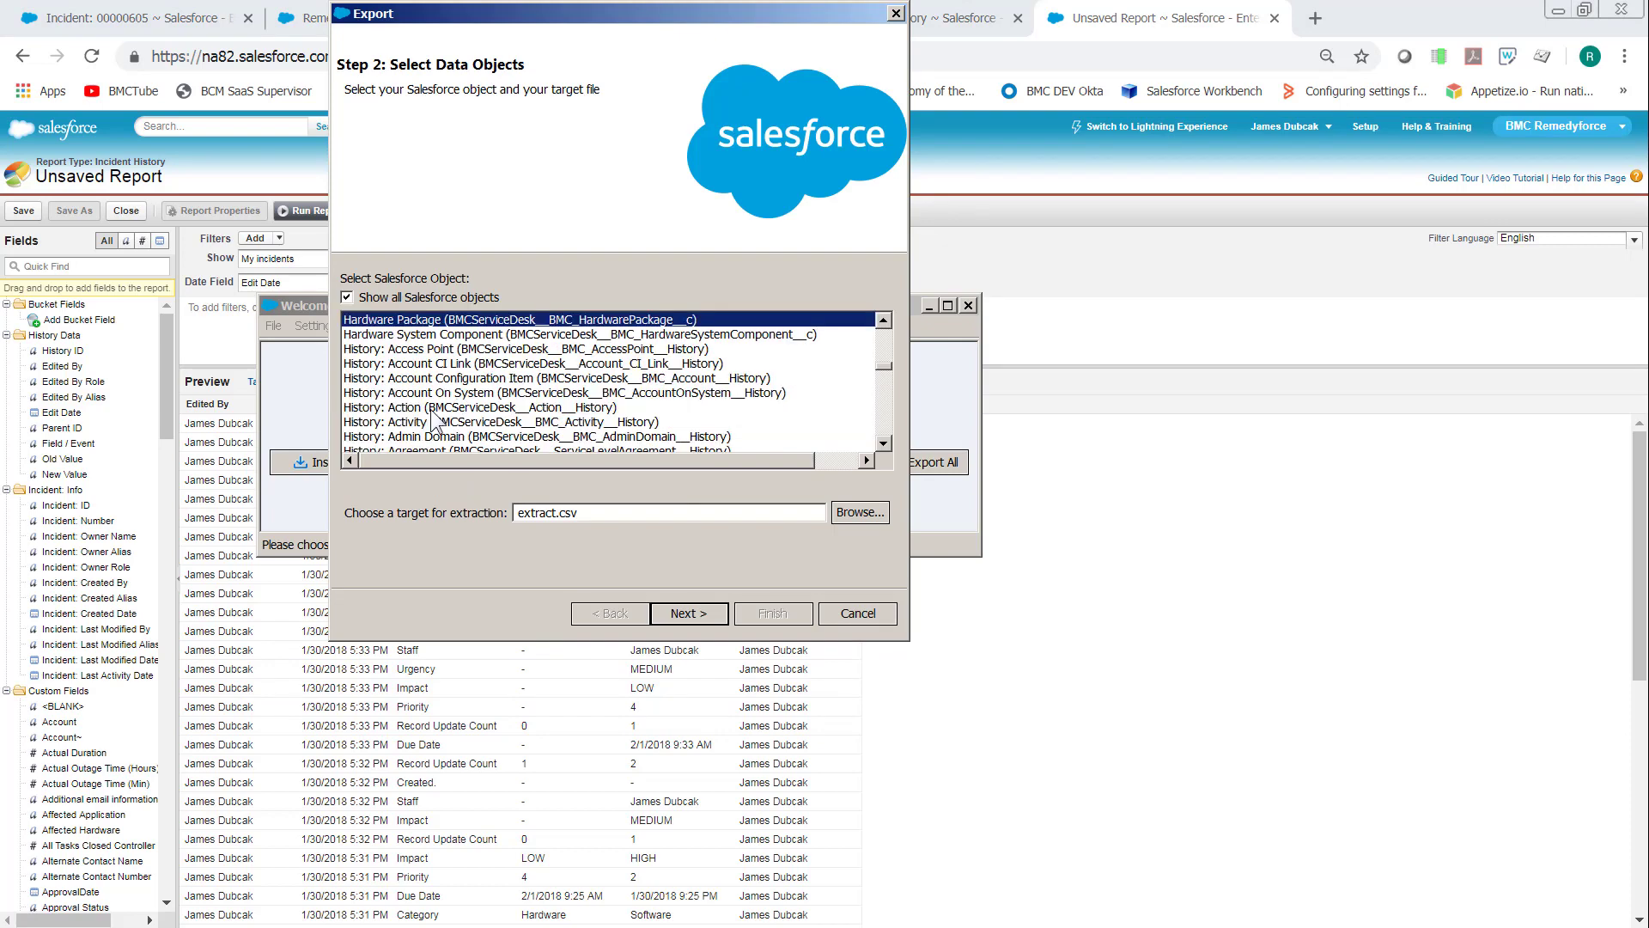
left_click(375, 349)
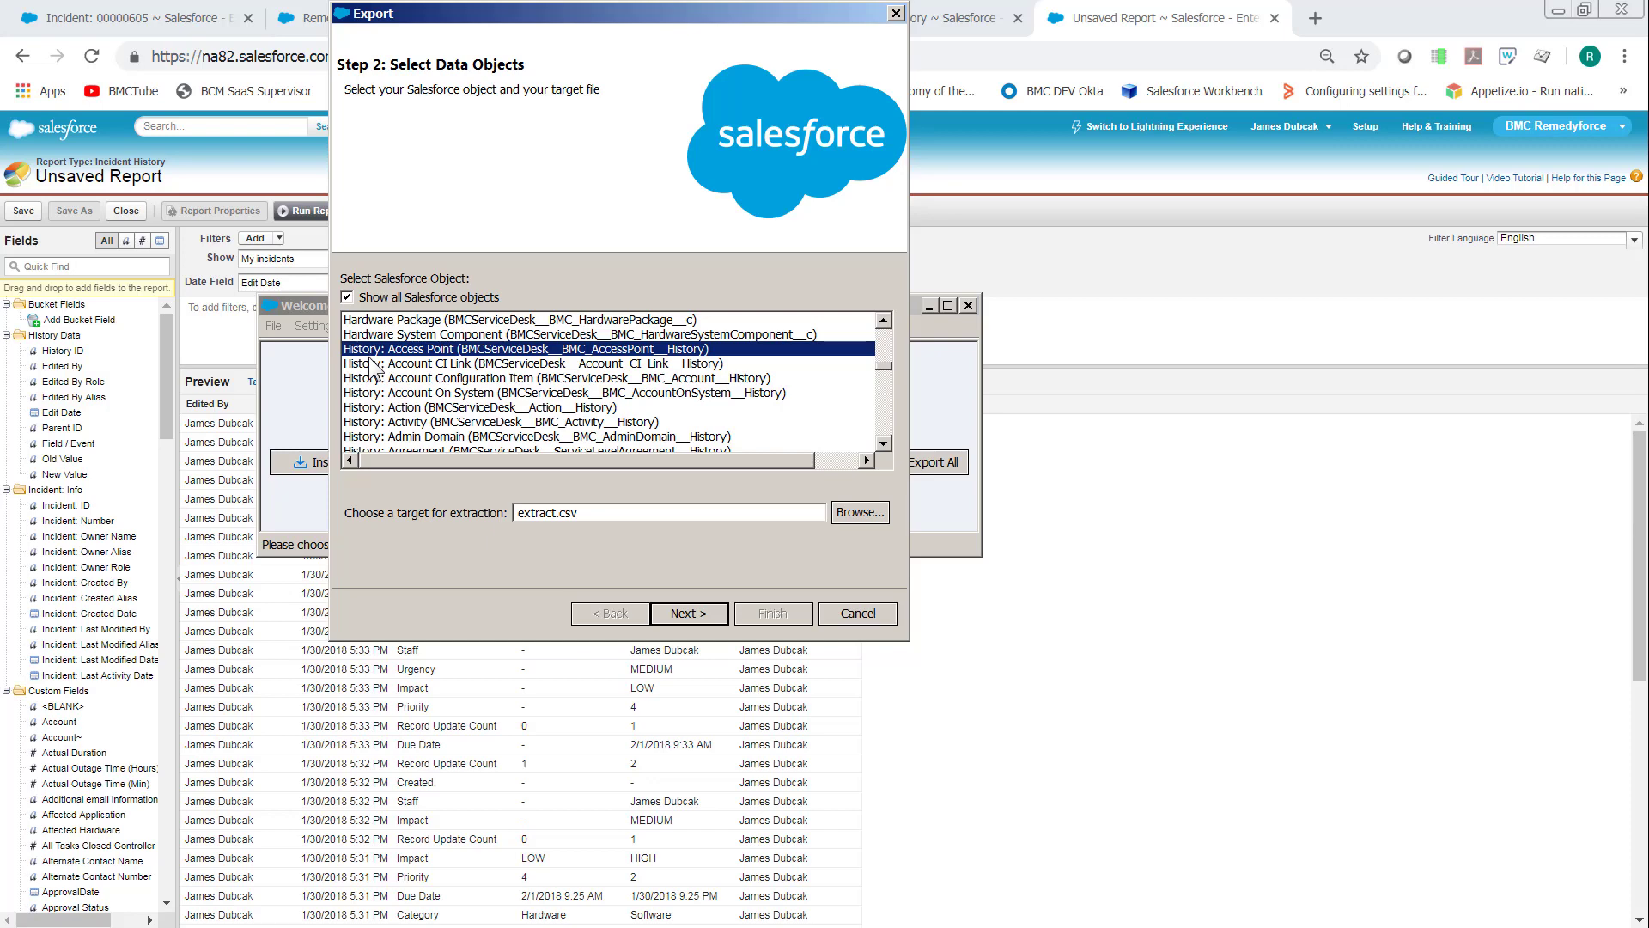
key("Down")
key("Down")
key("Down")
key("Down")
key("Down")
key("Down")
key("Down")
key("Down")
key("Down")
key("Down")
key("Down")
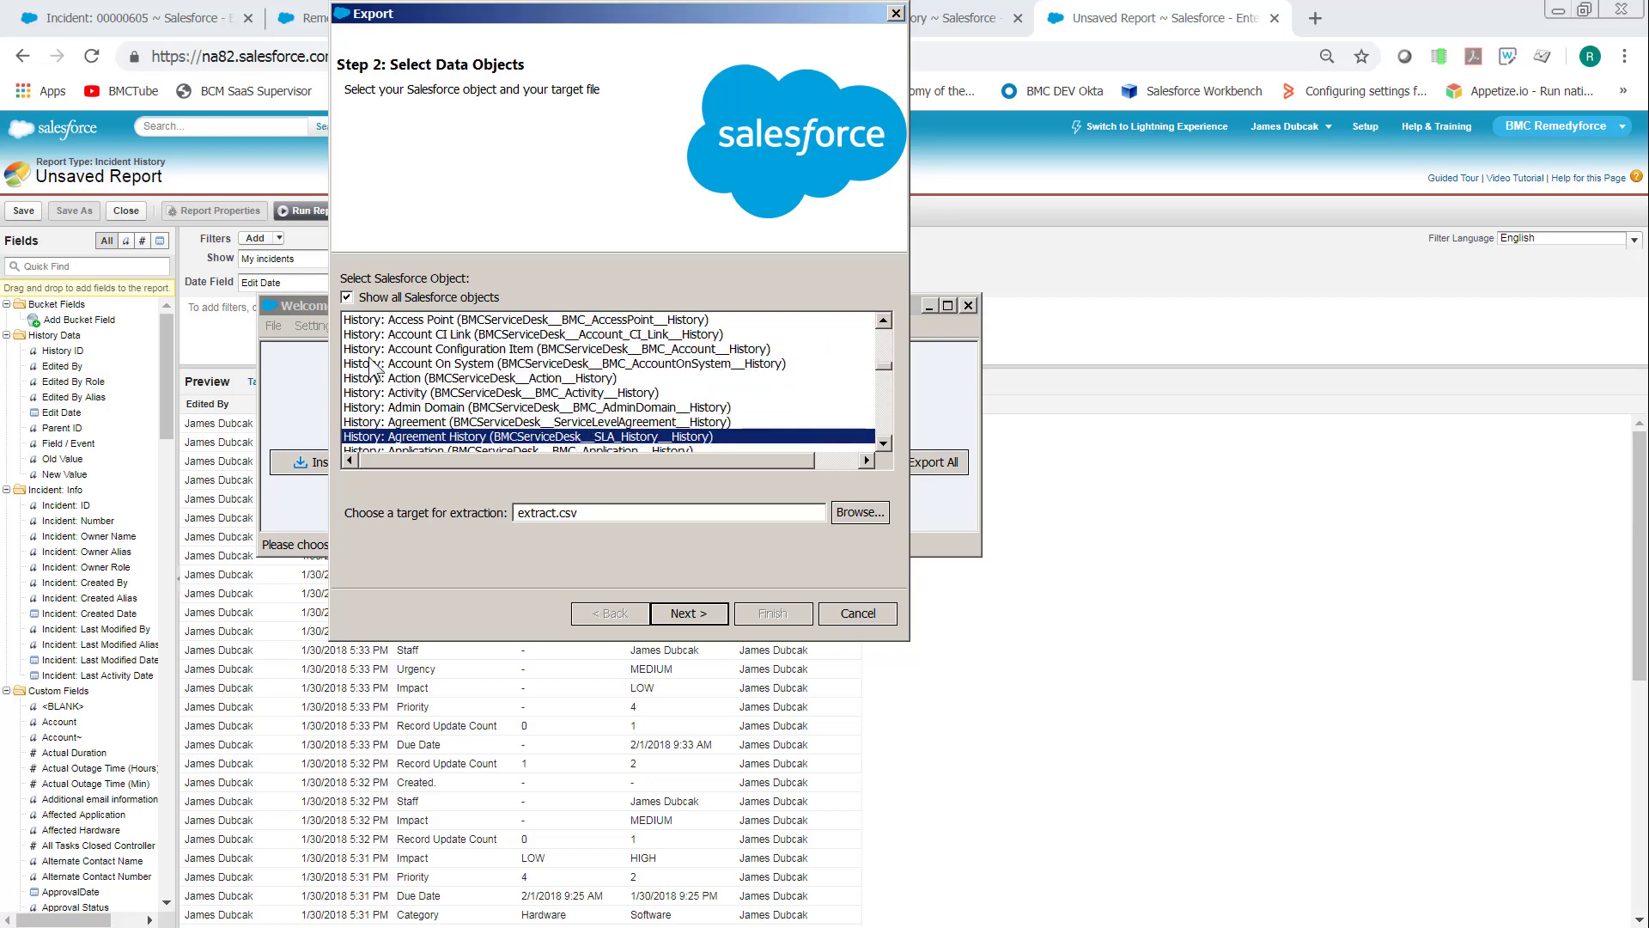
key("Down")
key("Down")
key("Down")
key("Down")
key("Down")
key("Down")
key("Down")
key("Down")
key("Down")
key("Down")
key("Down")
key("Down")
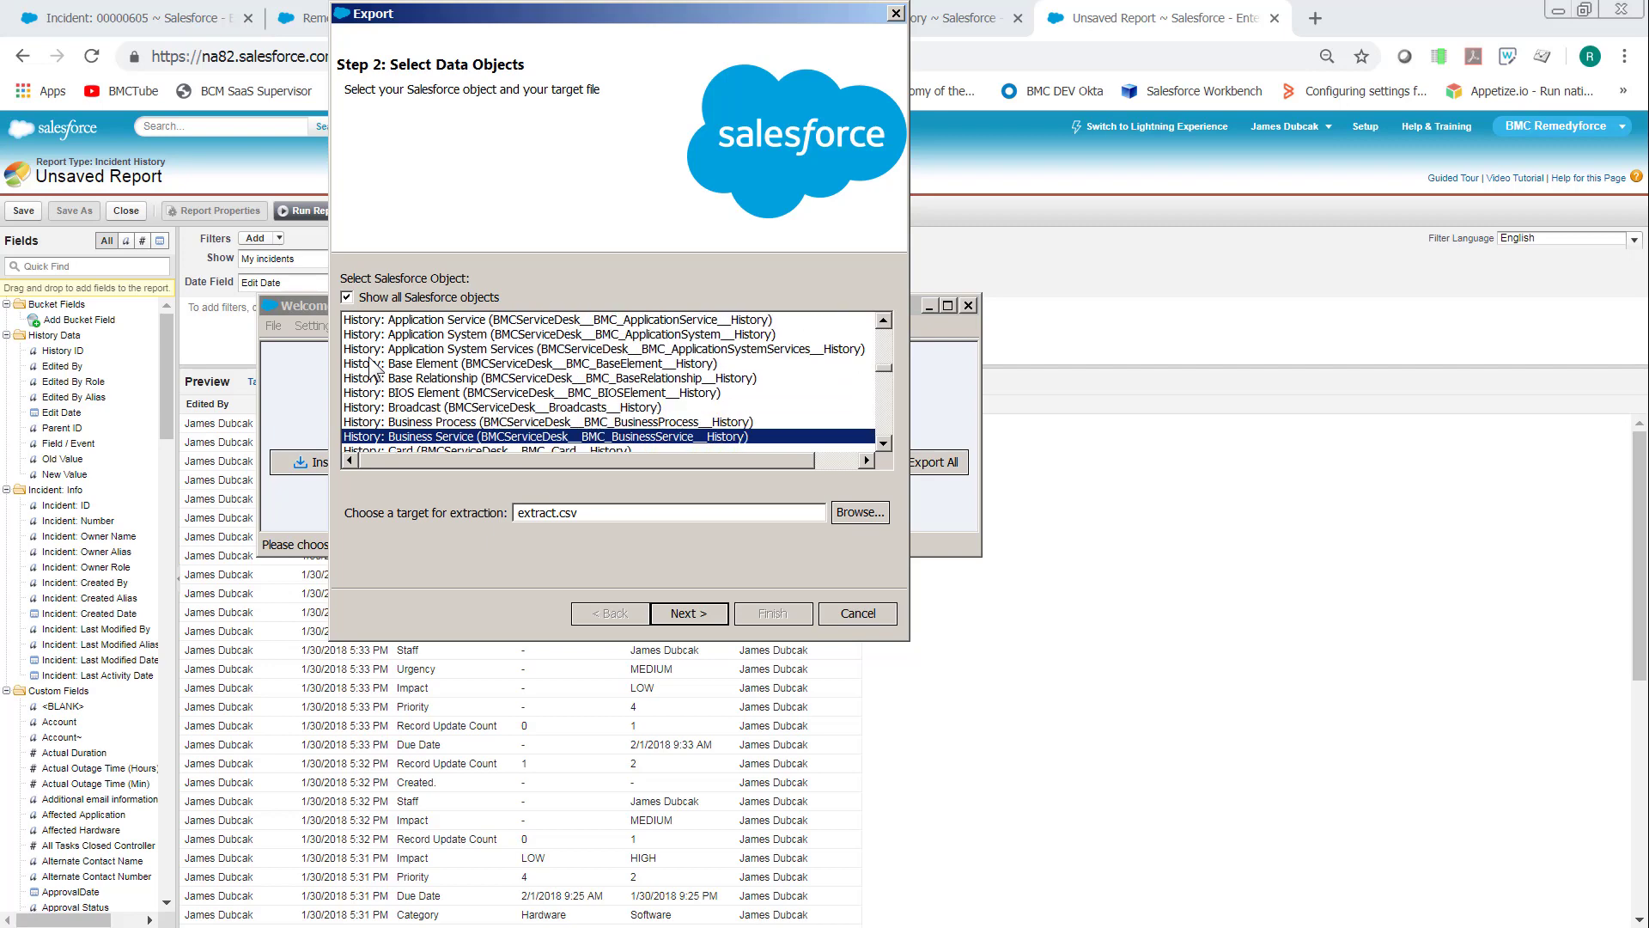
key("Down")
key("Down")
key("Down")
key("Down")
key("Down")
key("Down")
key("Down")
key("Down")
key("Down")
key("Down")
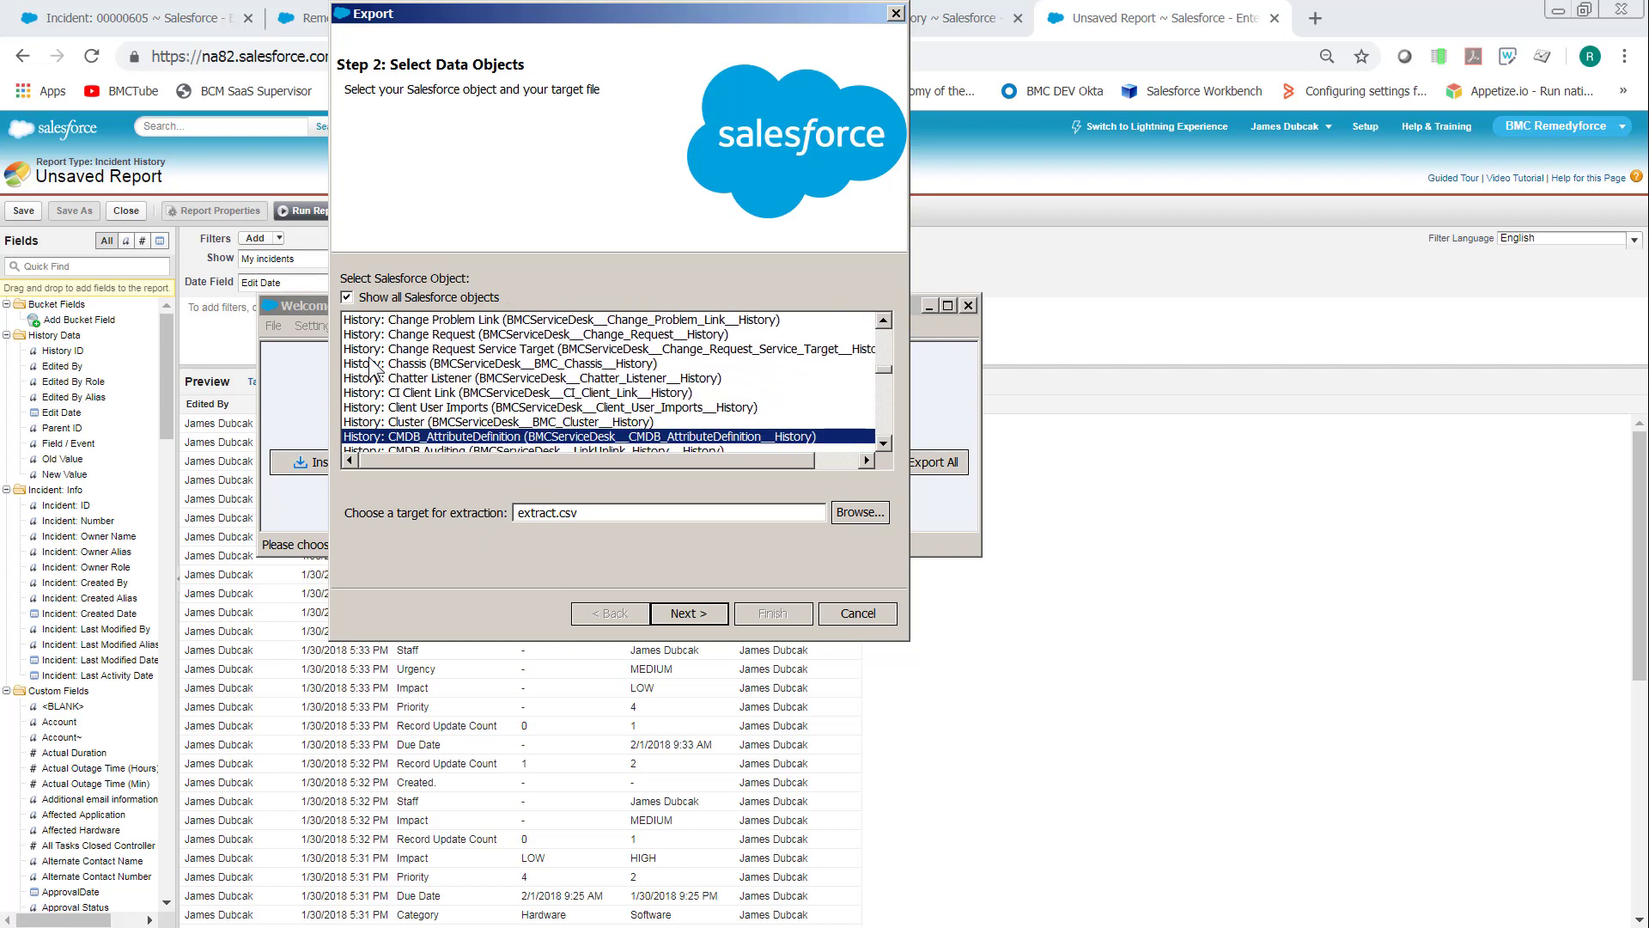
key("Down")
key("Down")
key("Down")
key("Down")
key("Down")
key("Down")
key("Down")
key("Down")
key("Down")
key("Down")
key("Down")
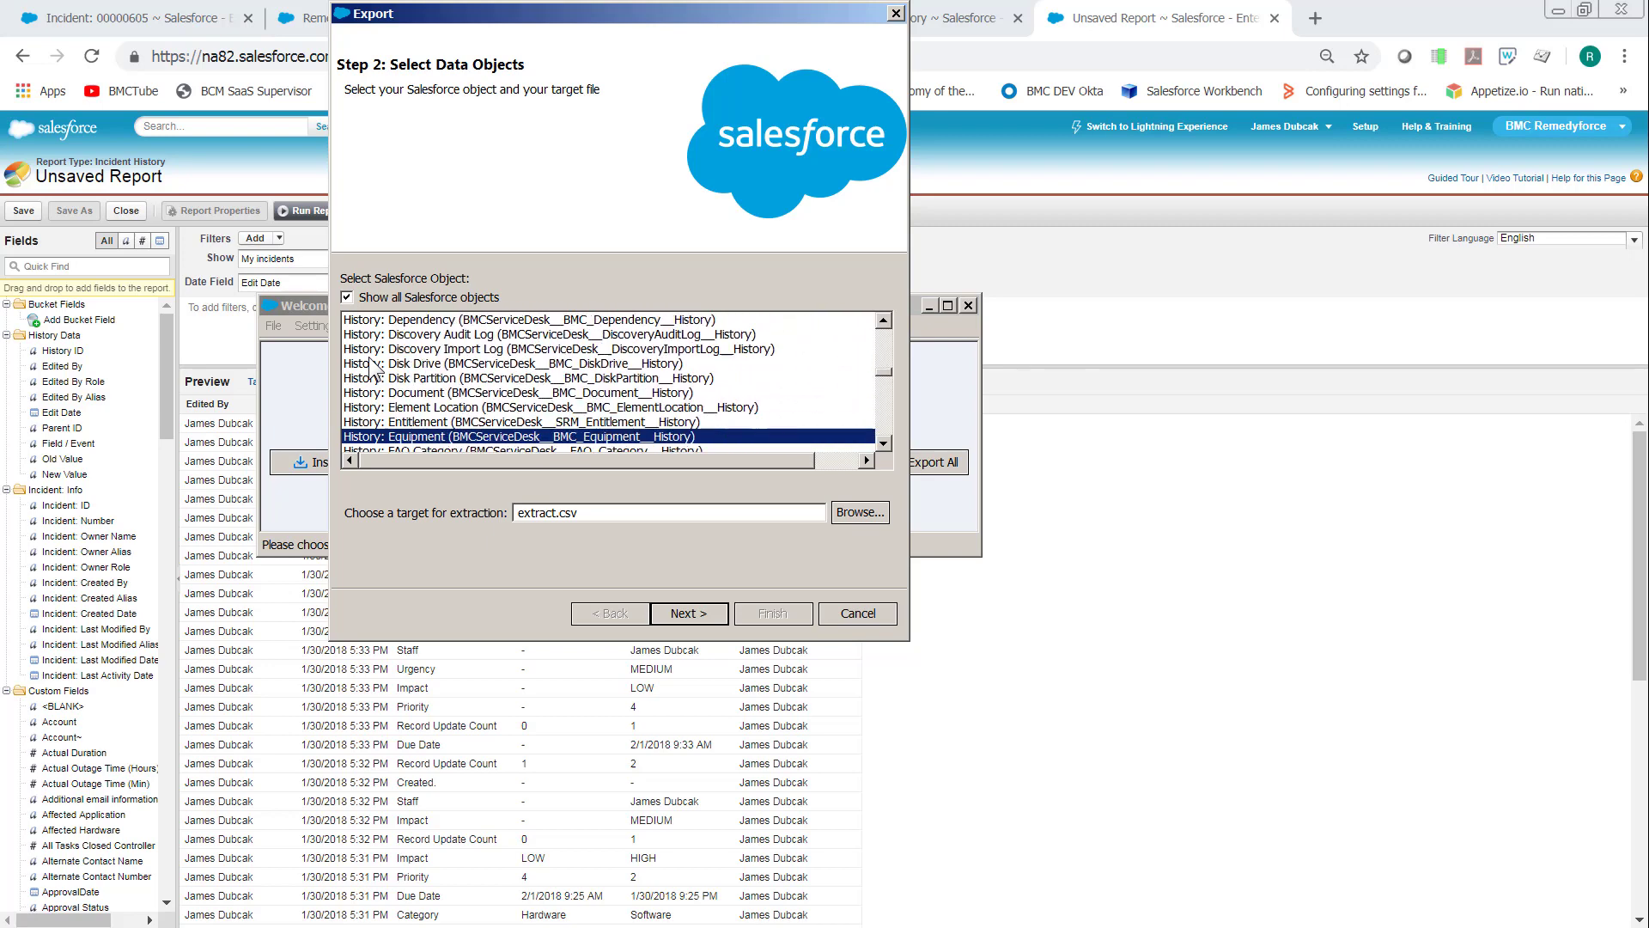
key("Down")
key("Down")
key("Down")
key("Down")
key("Down")
key("Down")
key("Down")
key("Down")
key("Down")
key("Down")
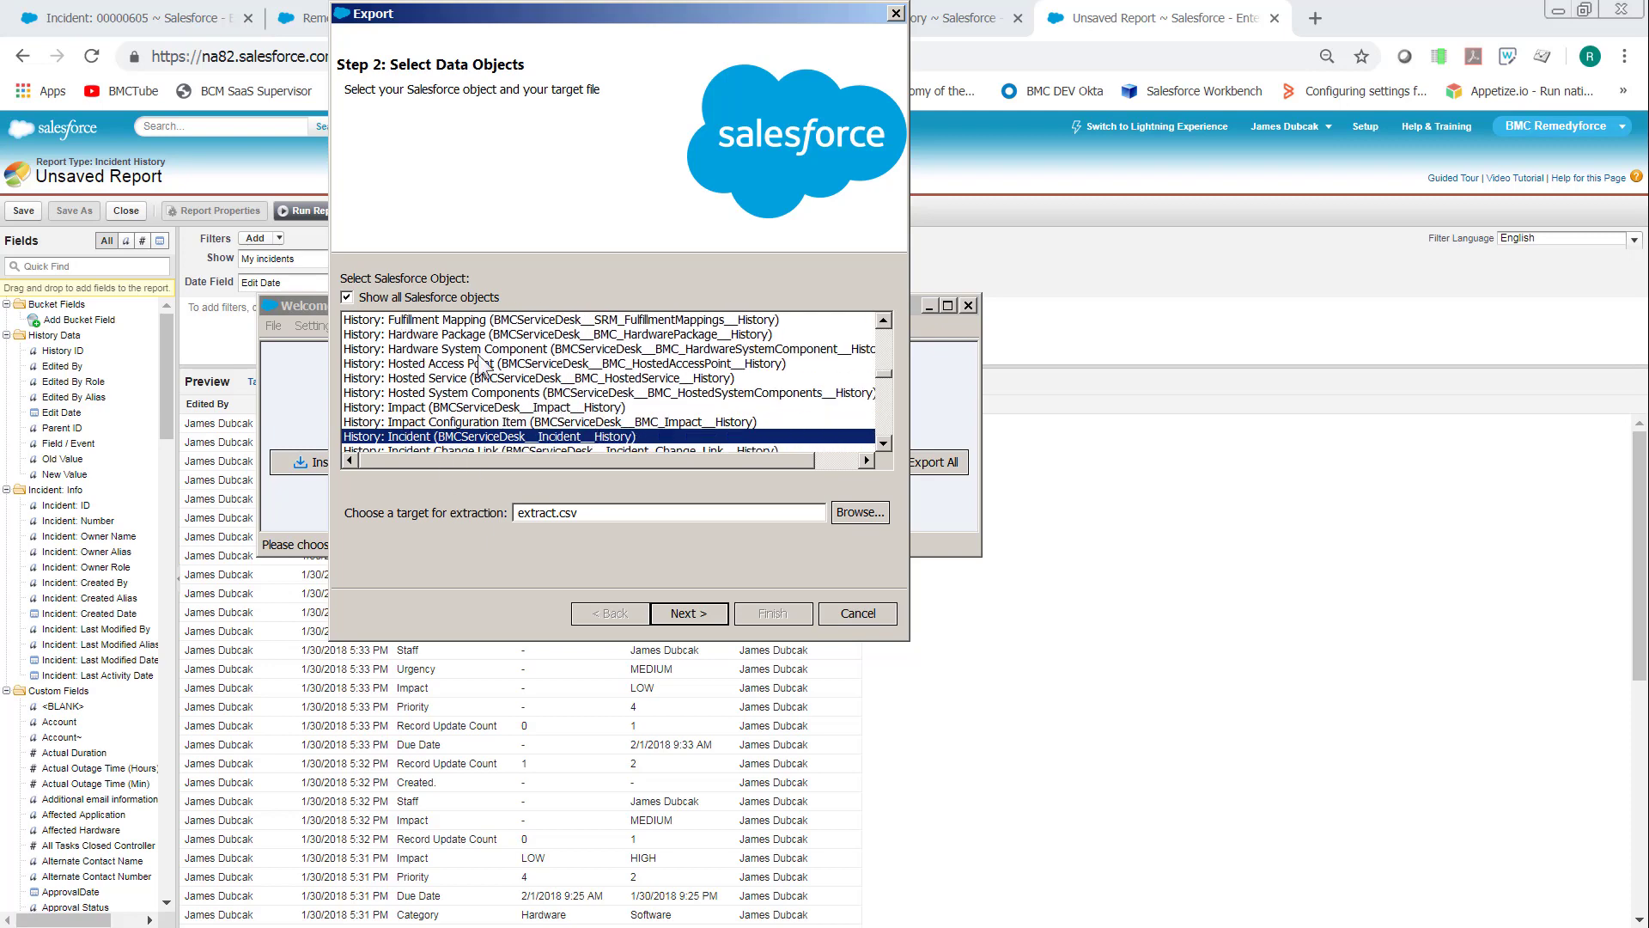
Check the Incident Field History page, then return to the Custom Objects list
scroll(481, 365, "down", 2)
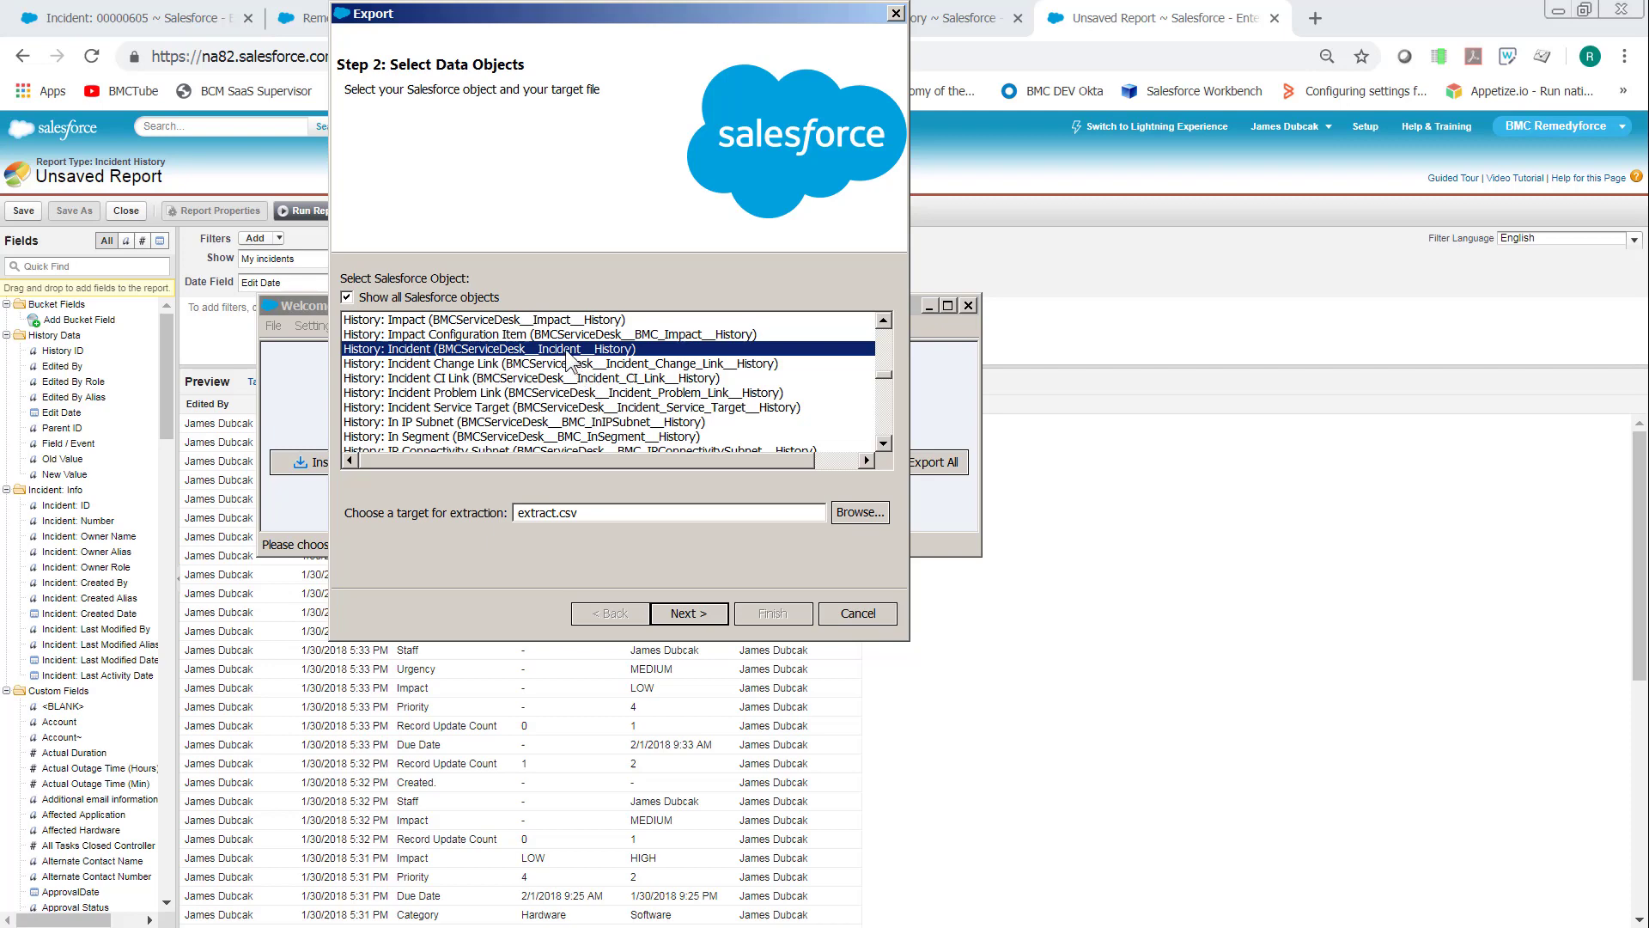
left_click(939, 31)
left_click(642, 31)
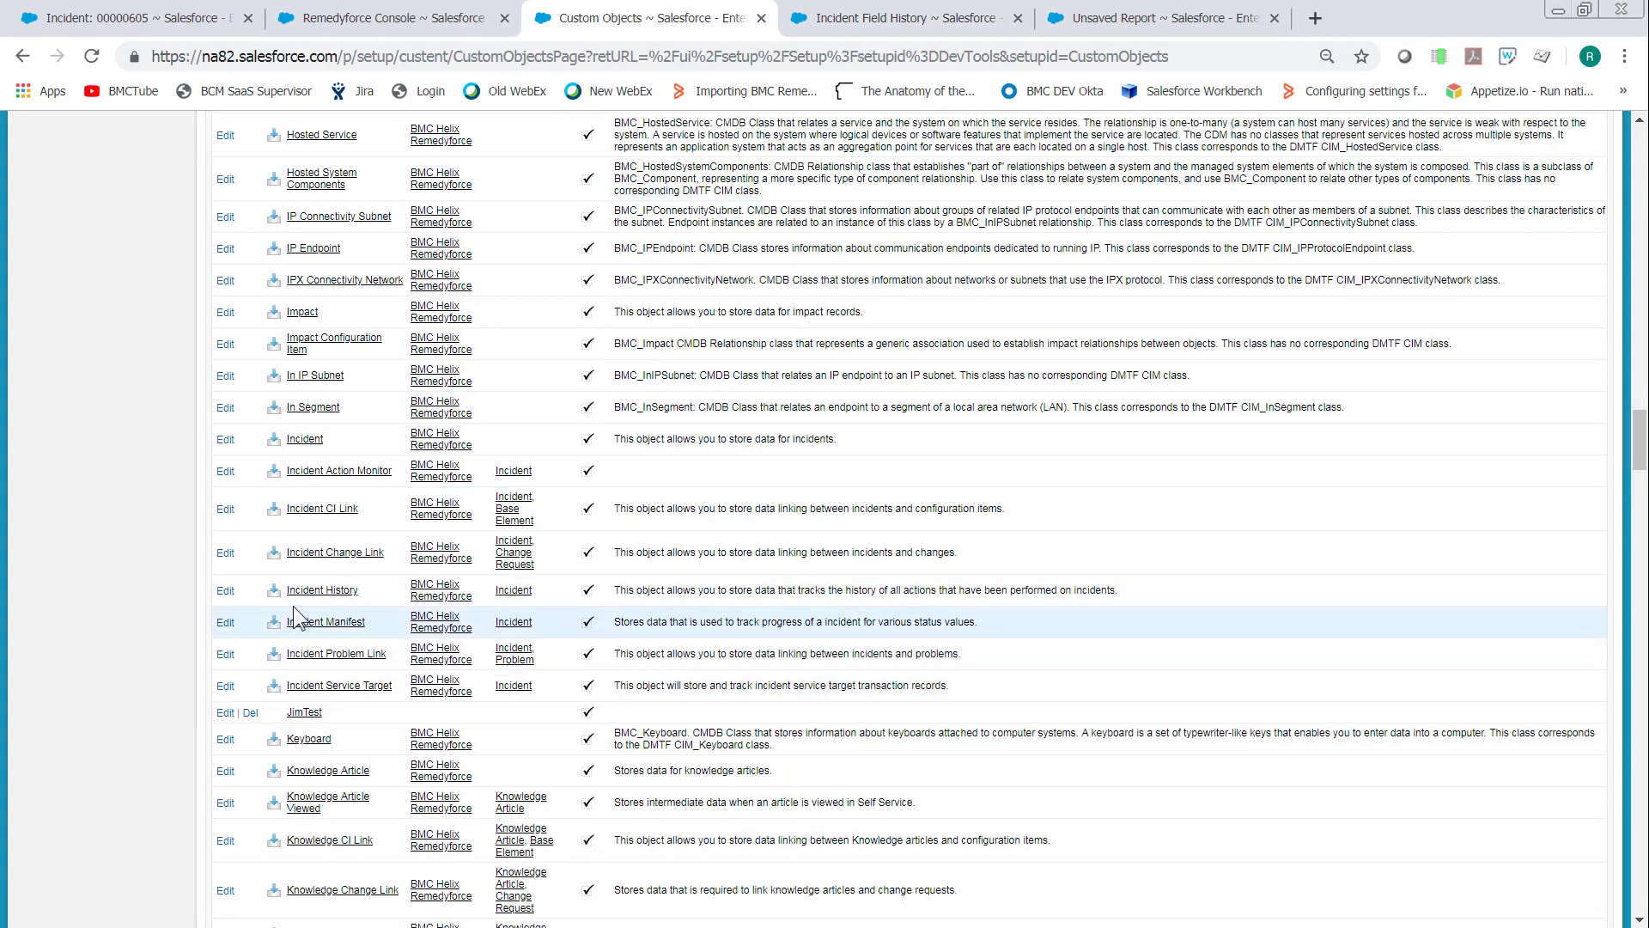
Return to the Data Loader export with History: Incident selected and extract.csv as target
key("alt+Tab")
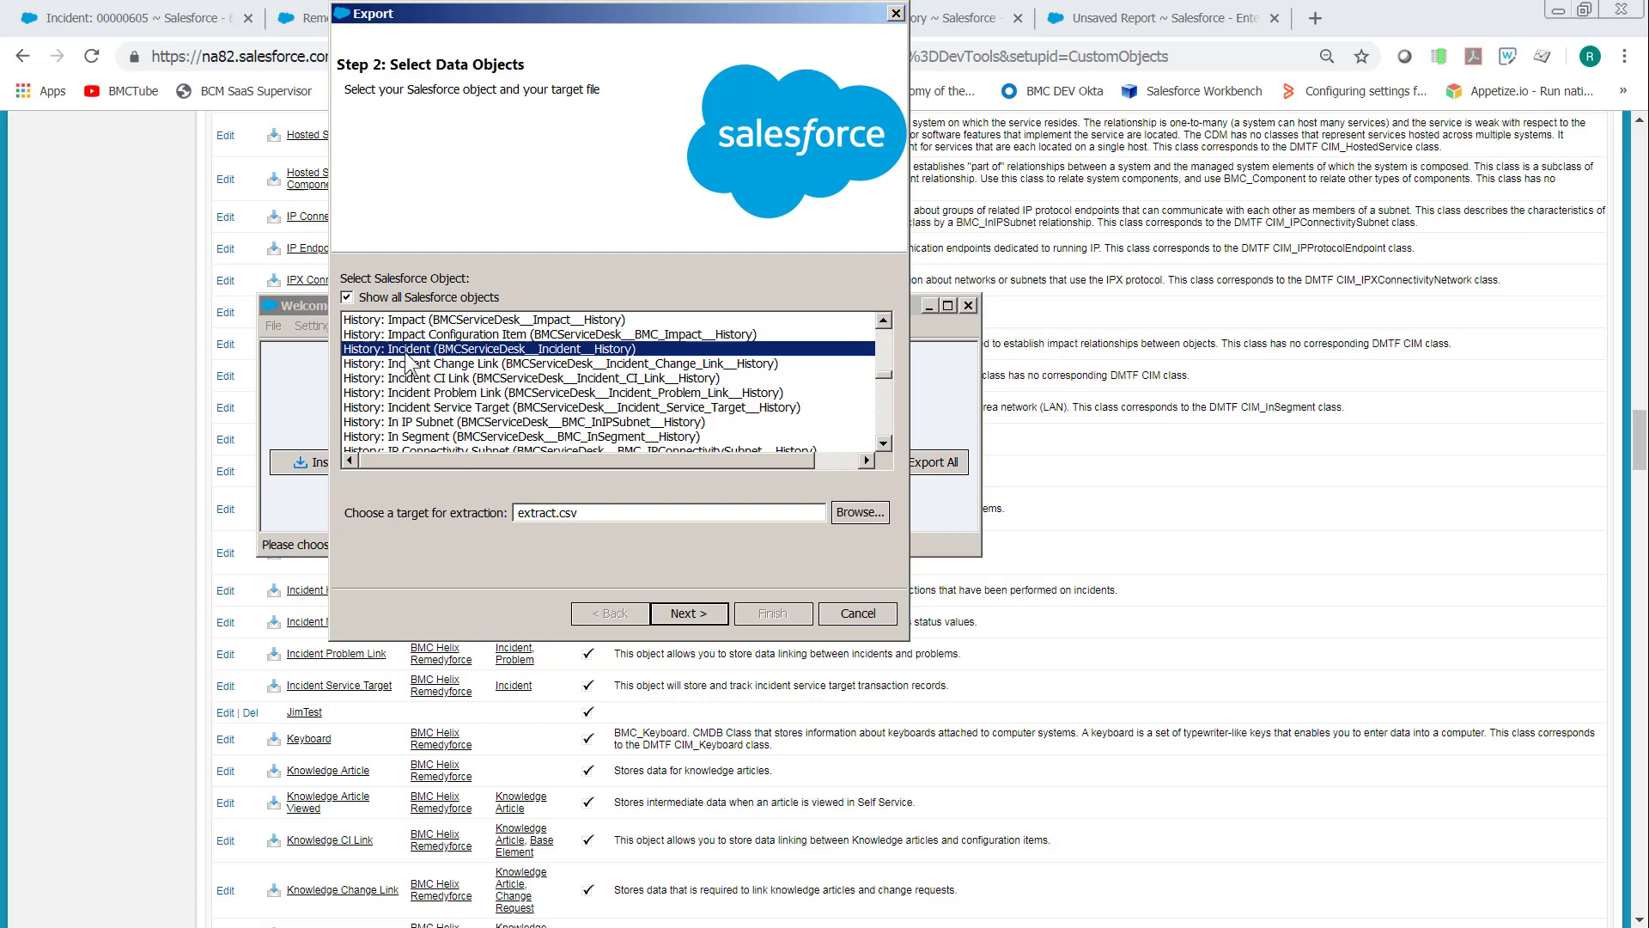
Browse to the Desktop and save the export target as HistortIncident.csv, replacing the default name
left_click(861, 513)
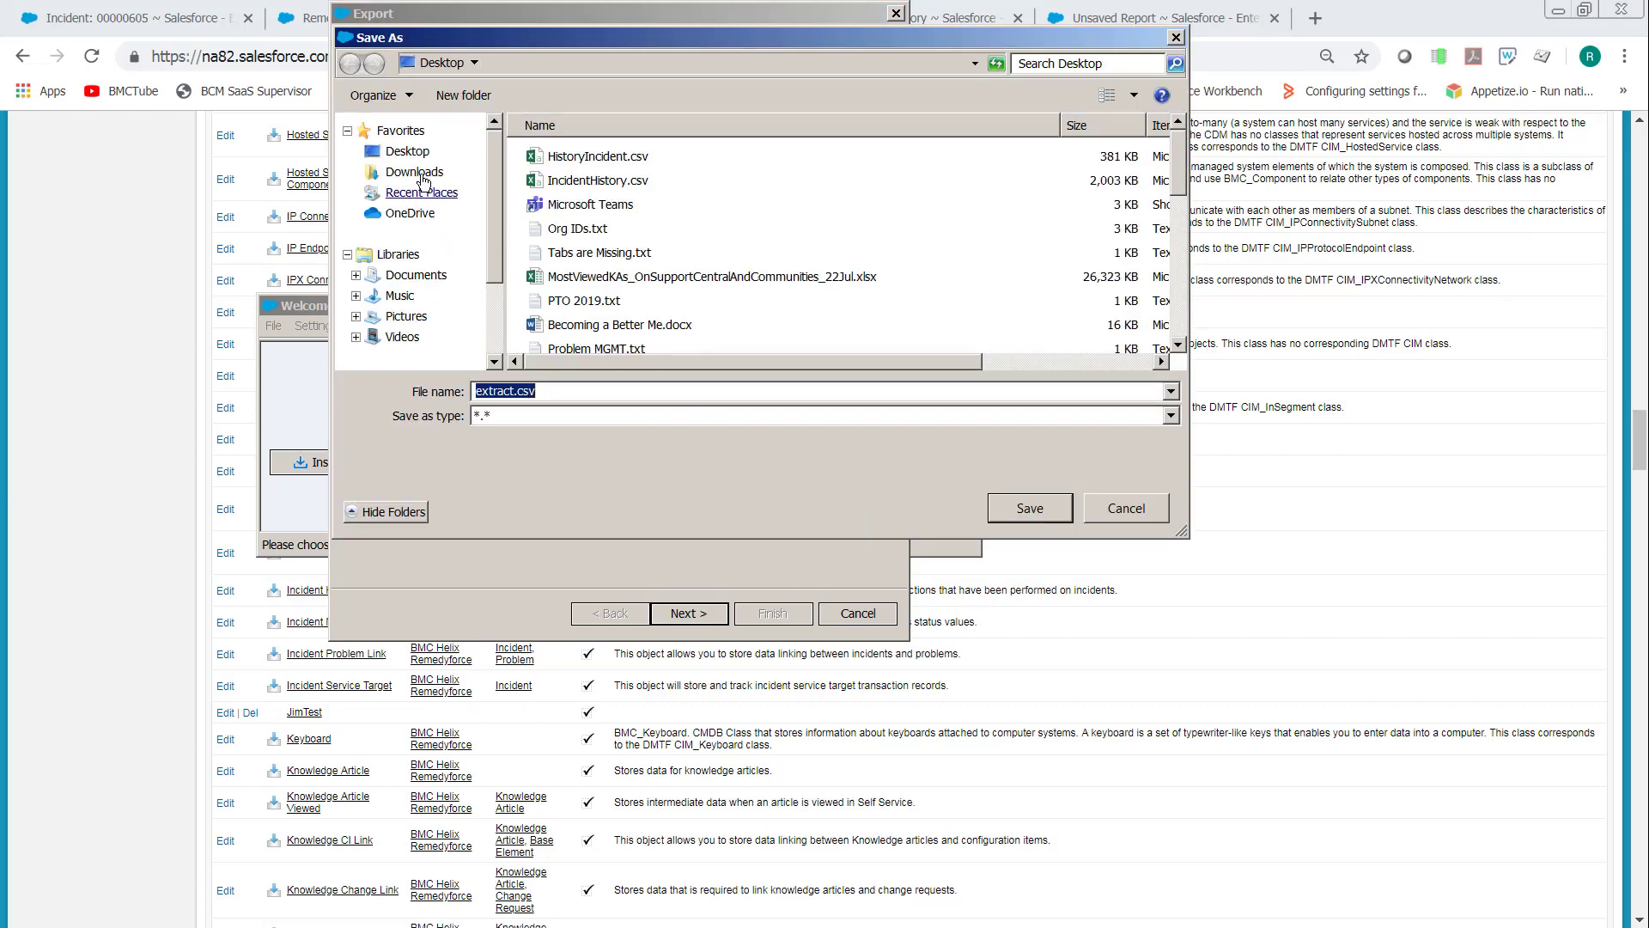
left_click(408, 152)
left_click(507, 394)
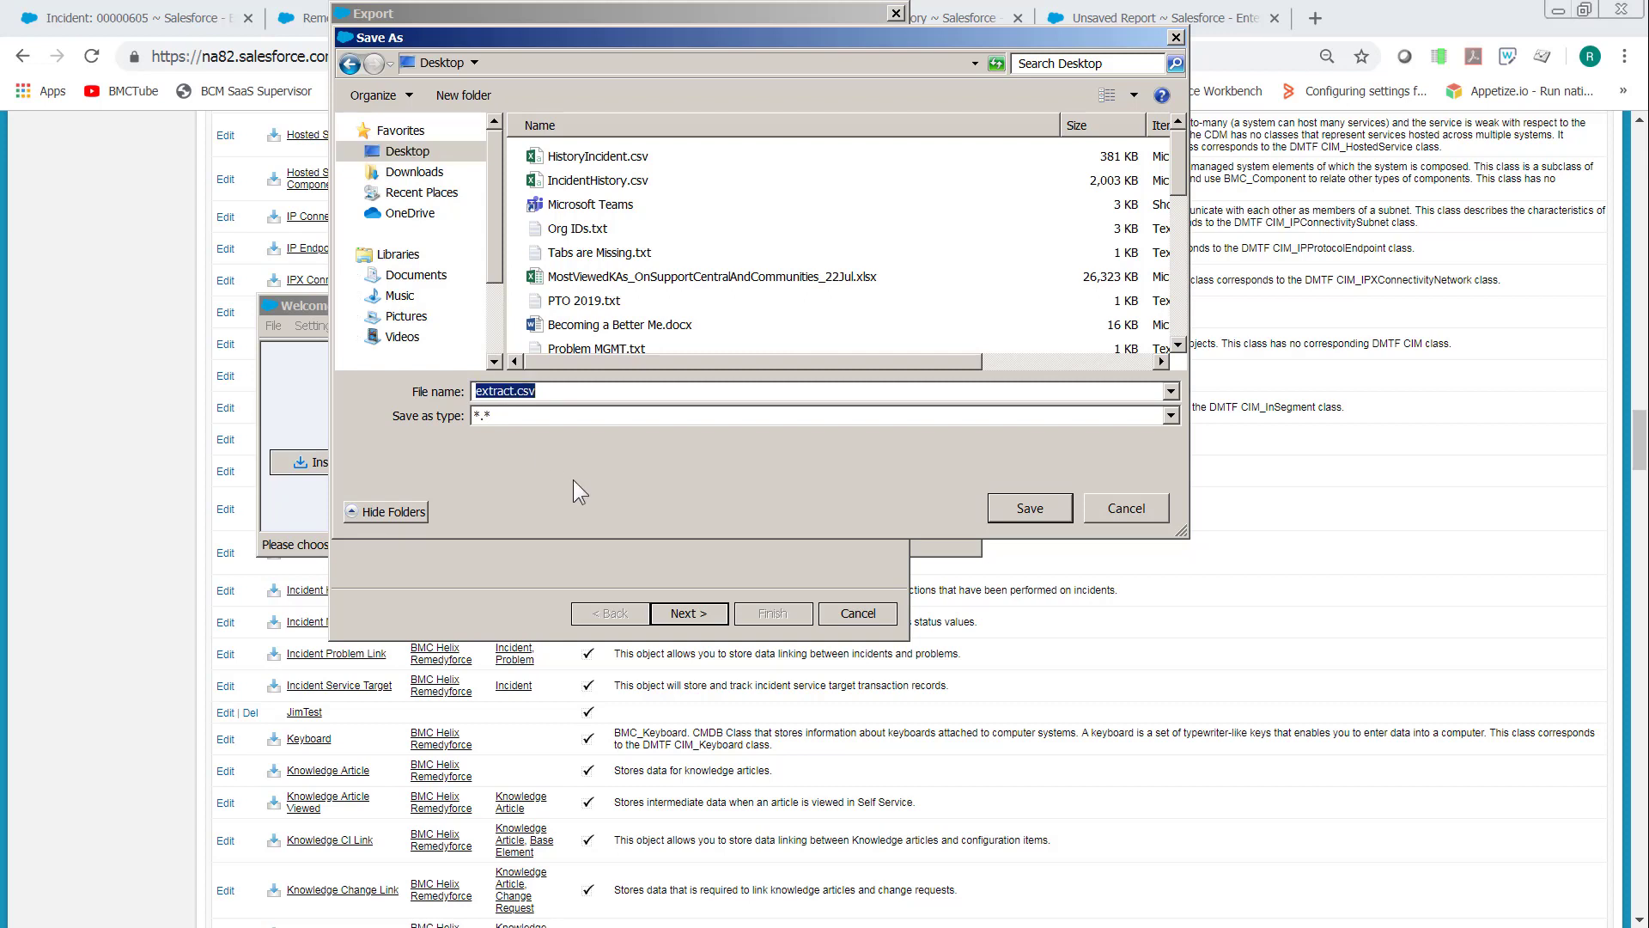
key("End")
key("Left")
key("Left")
key("Left")
key("Left")
key("BackSpace")
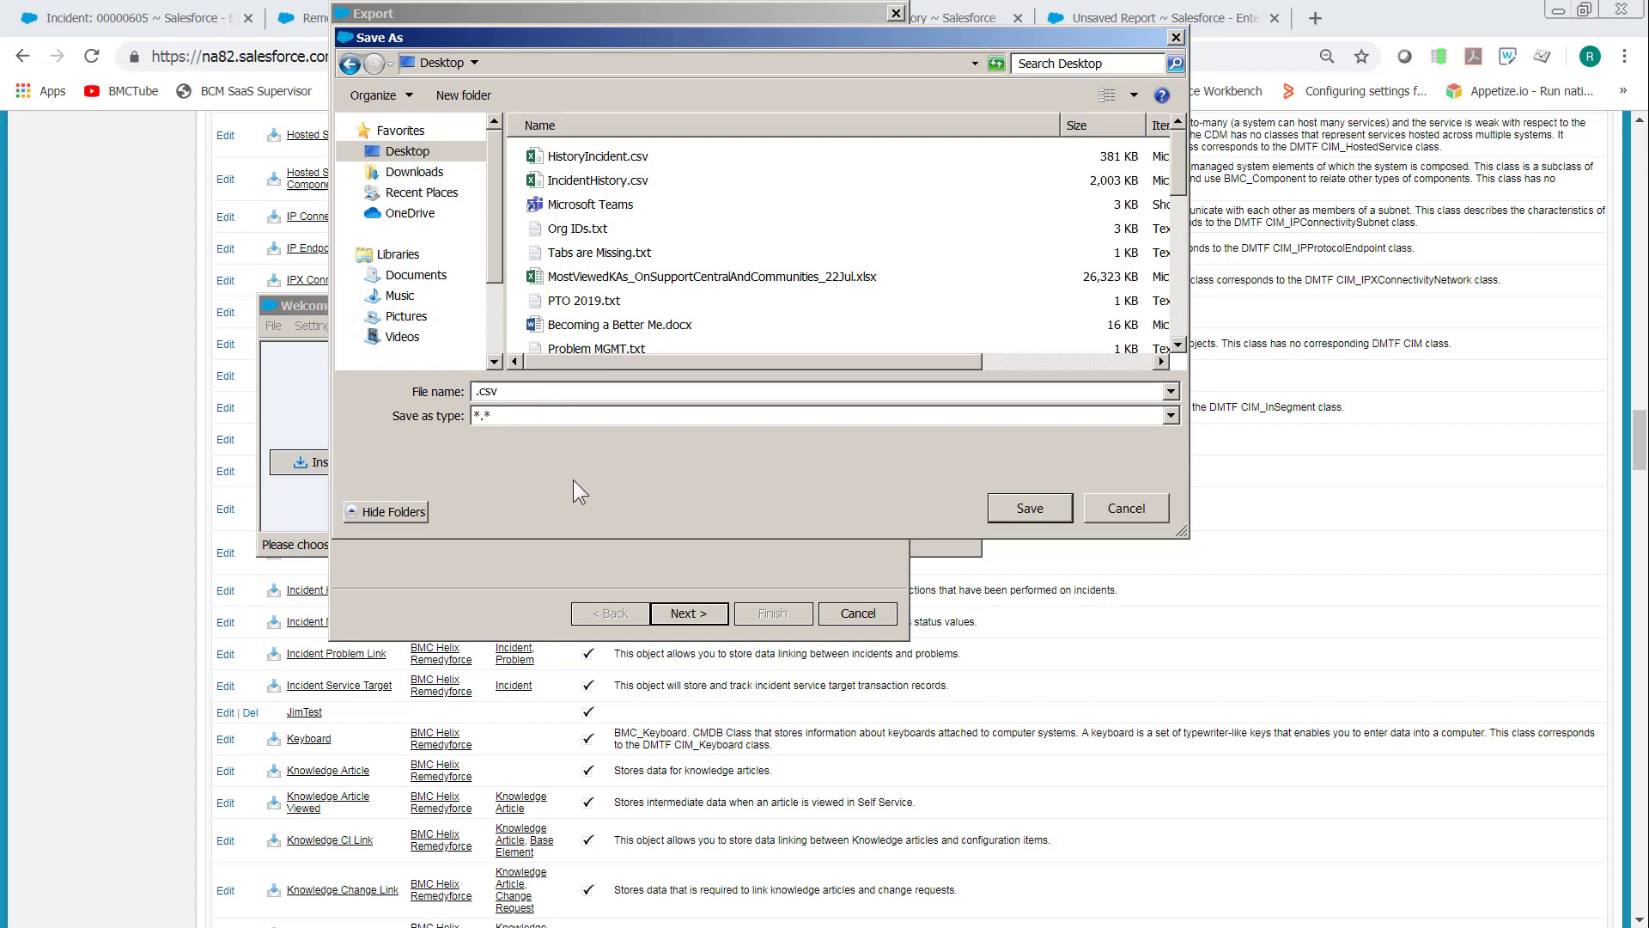
type("HistortI")
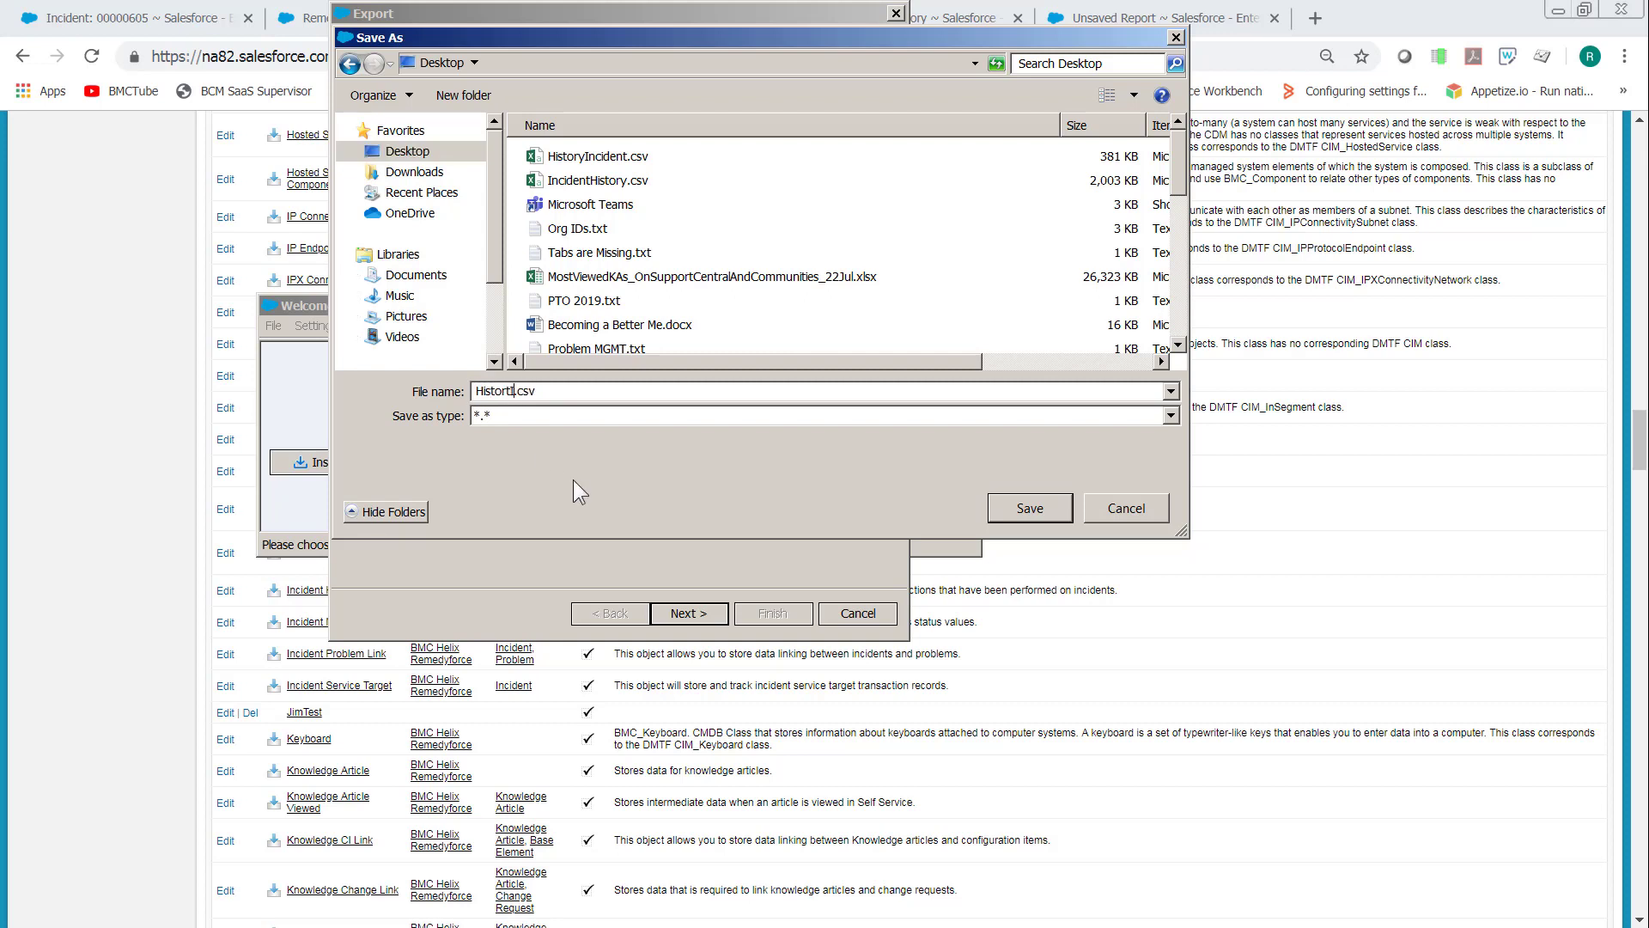
type("ncident")
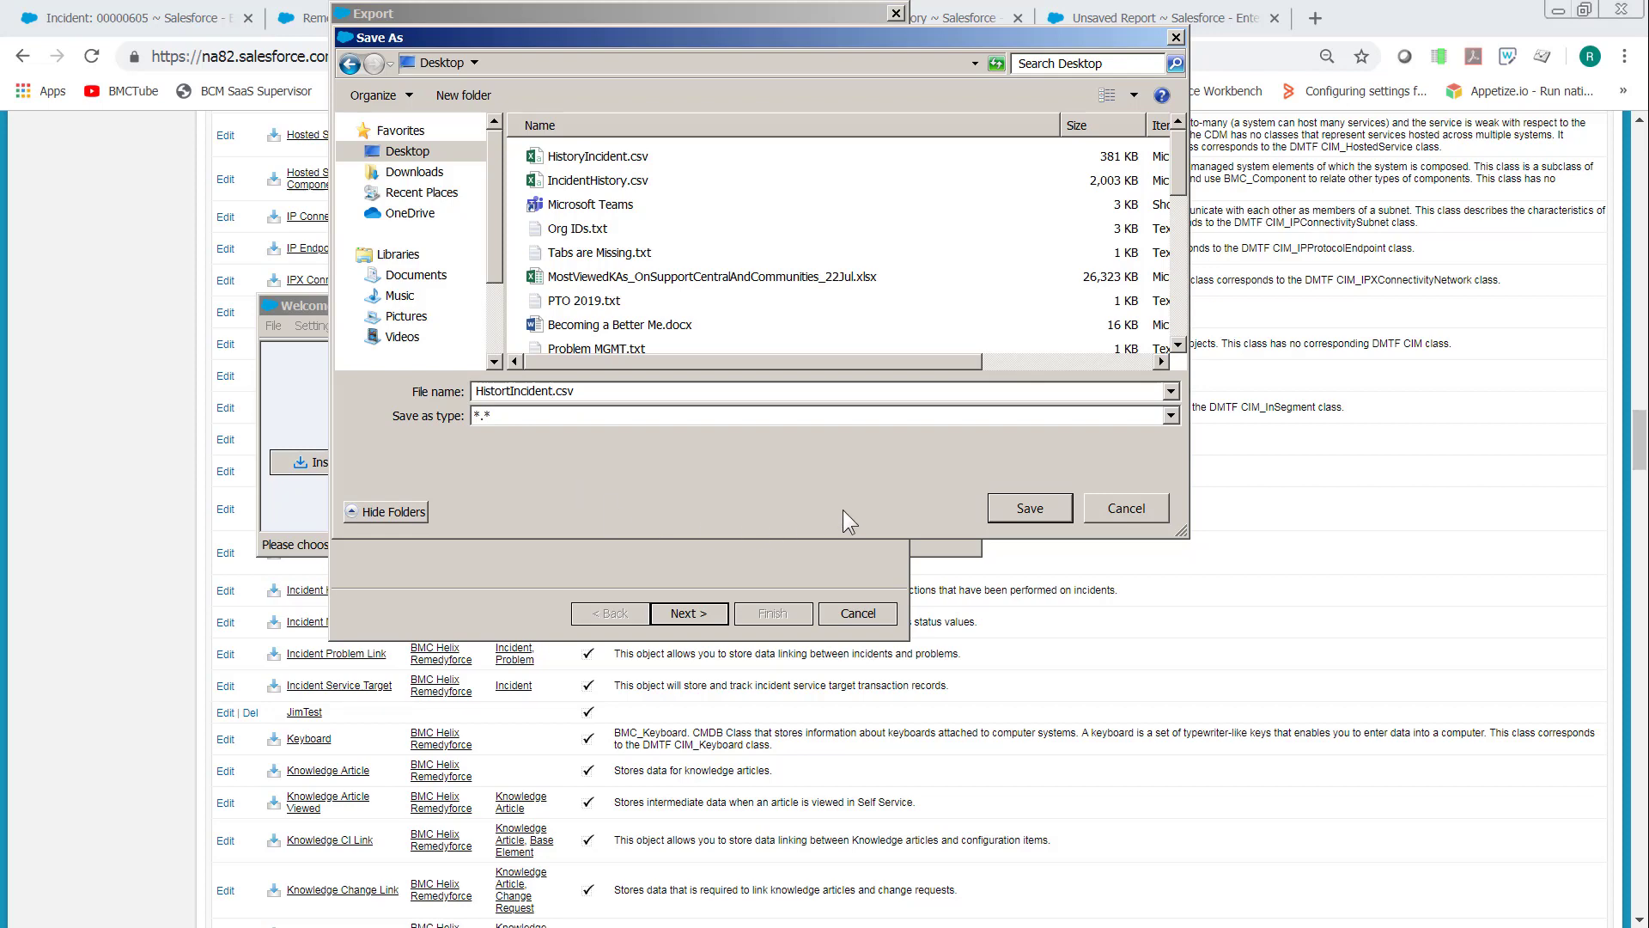
left_click(1036, 505)
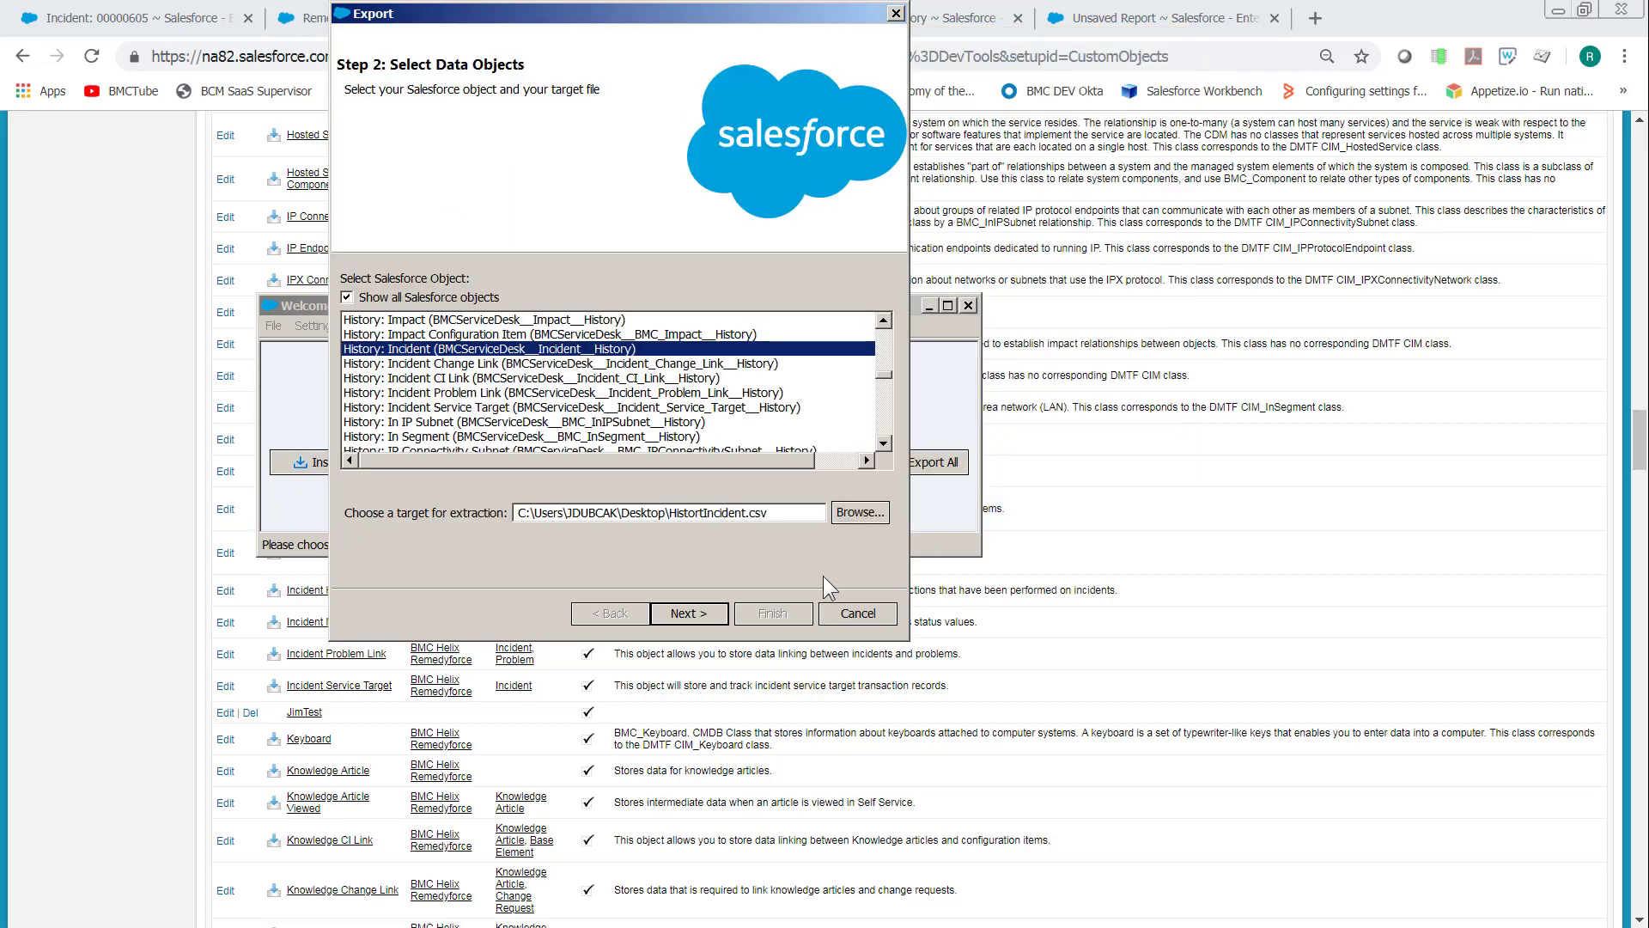
Select all eight History: Incident fields and run the export, confirming the warning
left_click(706, 612)
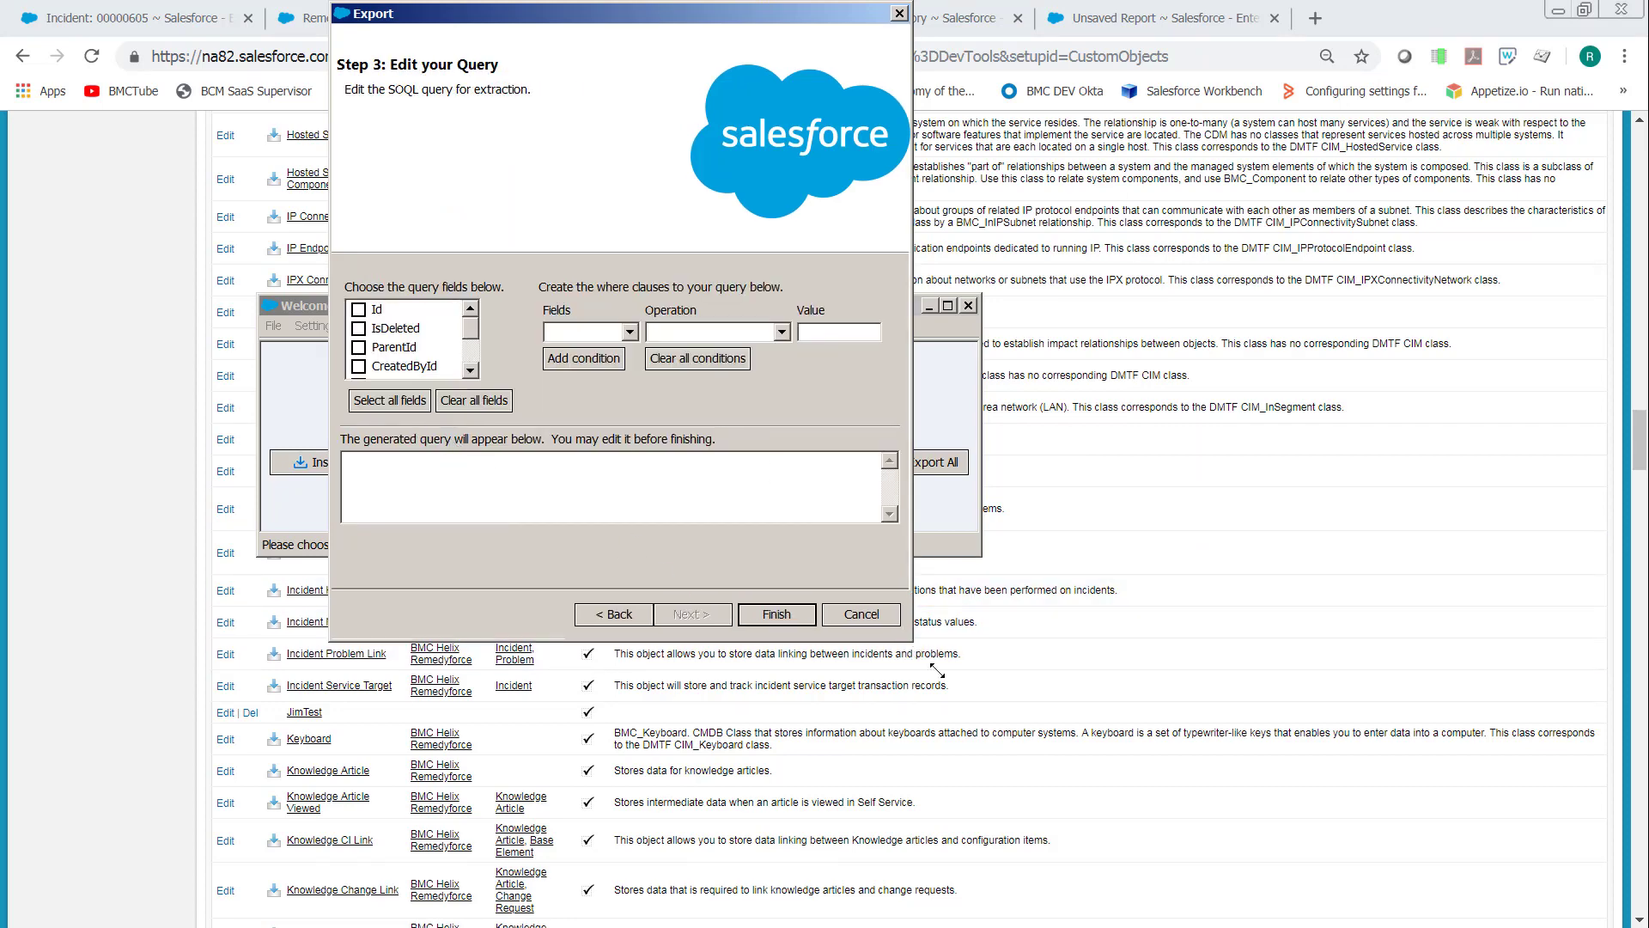
left_click_drag(908, 640, 1202, 893)
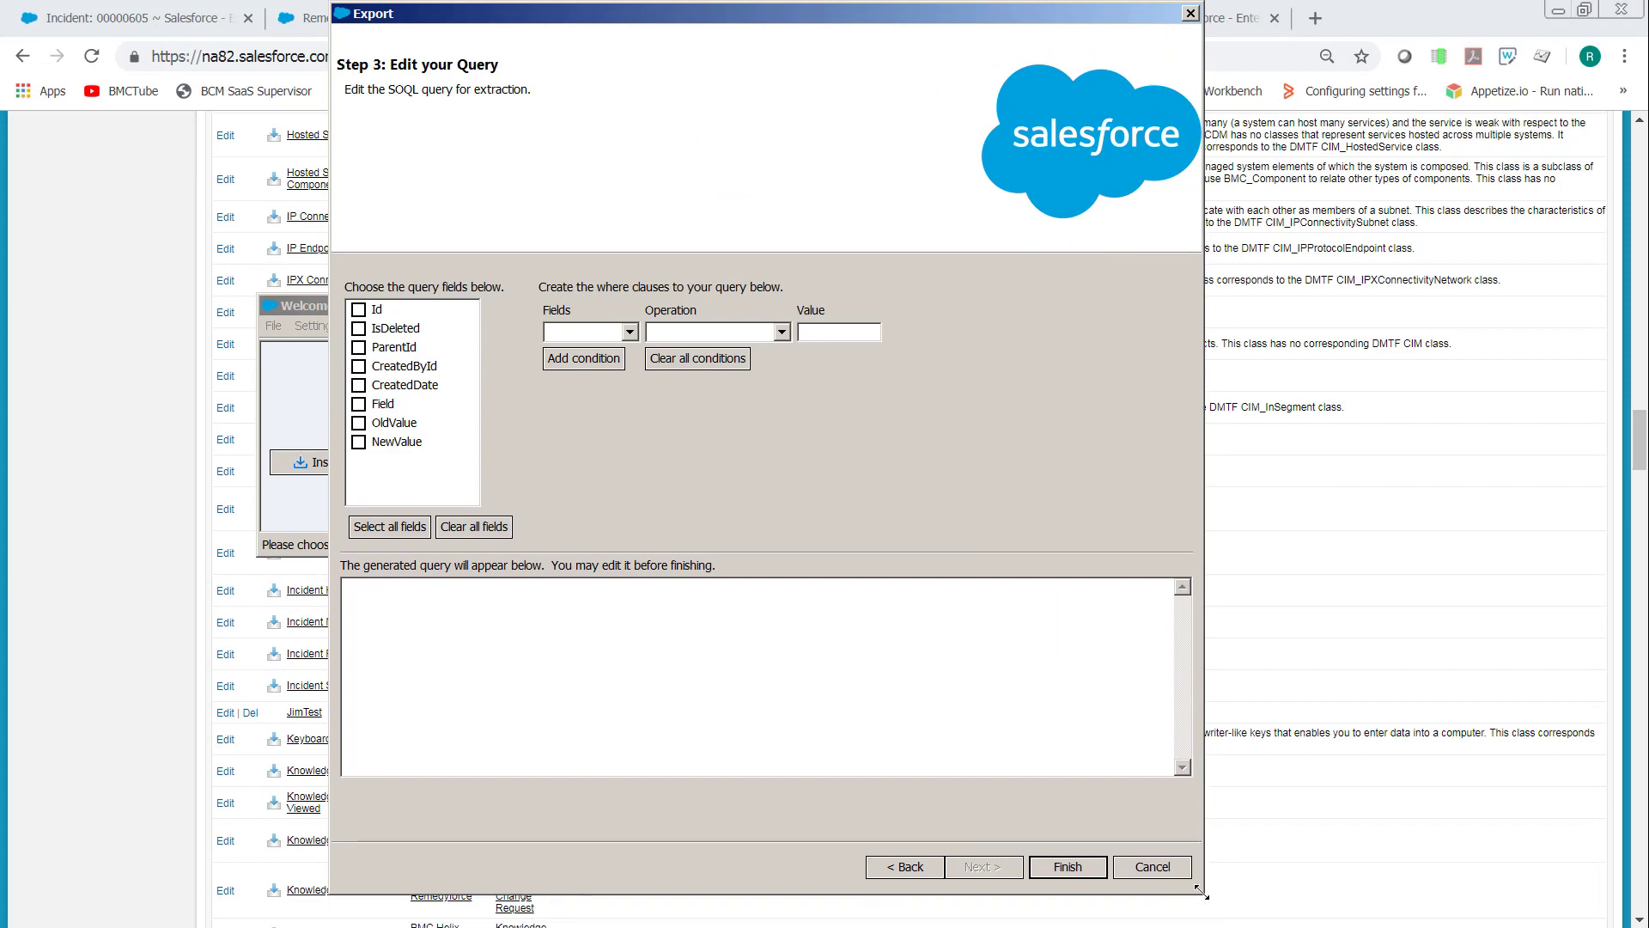
left_click(391, 525)
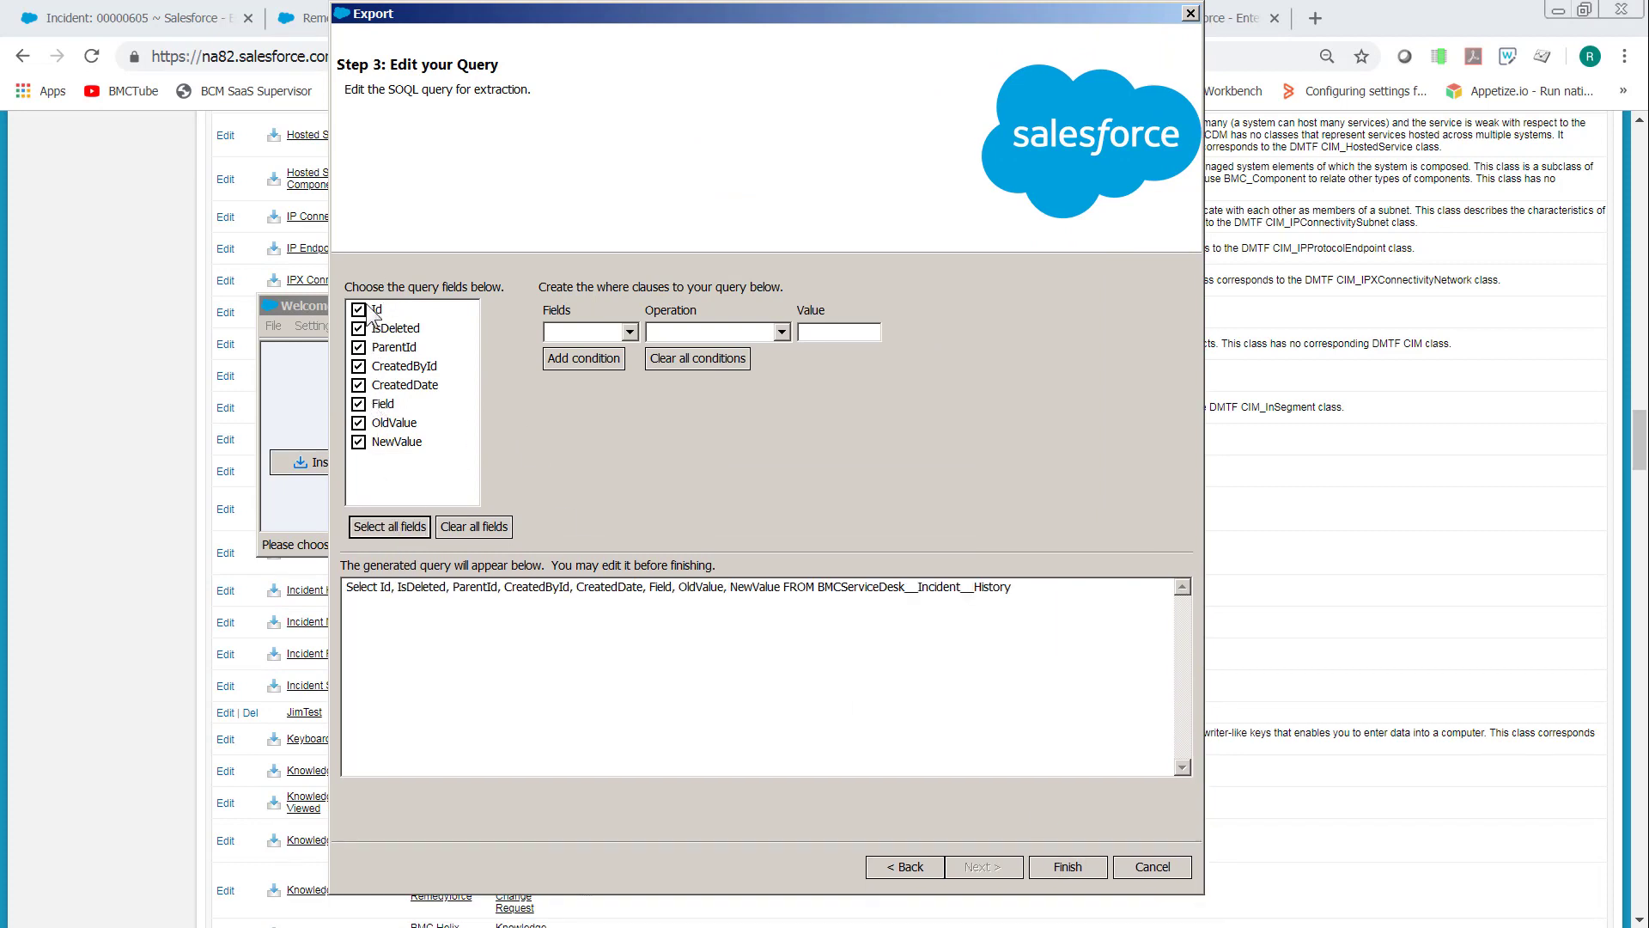
left_click(1050, 870)
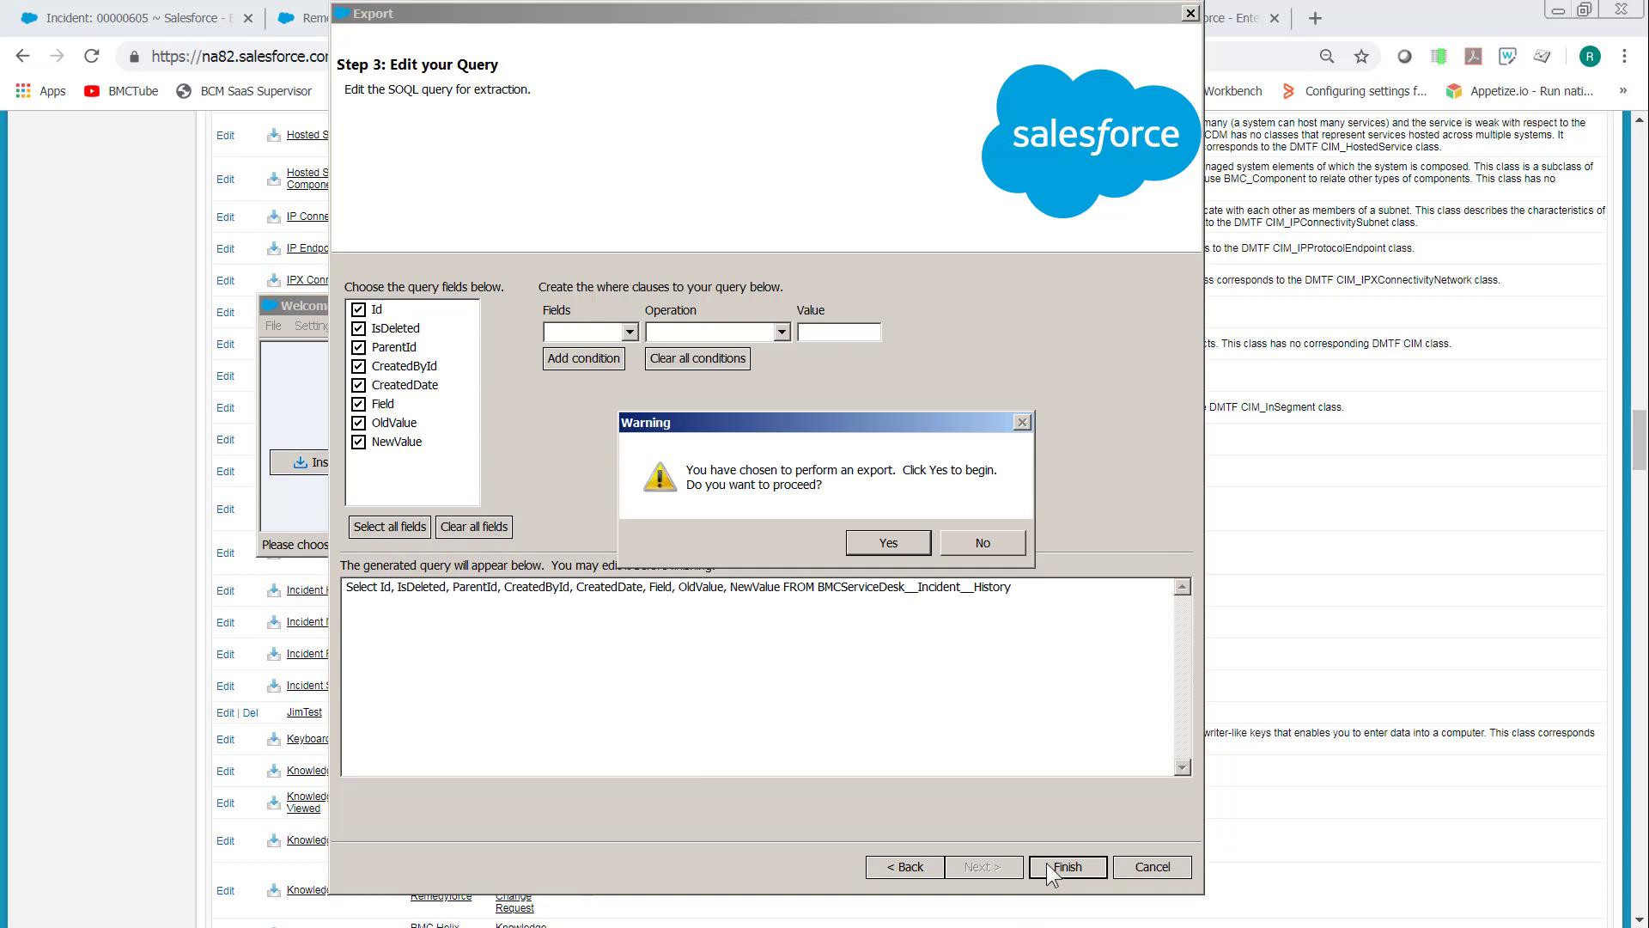
left_click(885, 542)
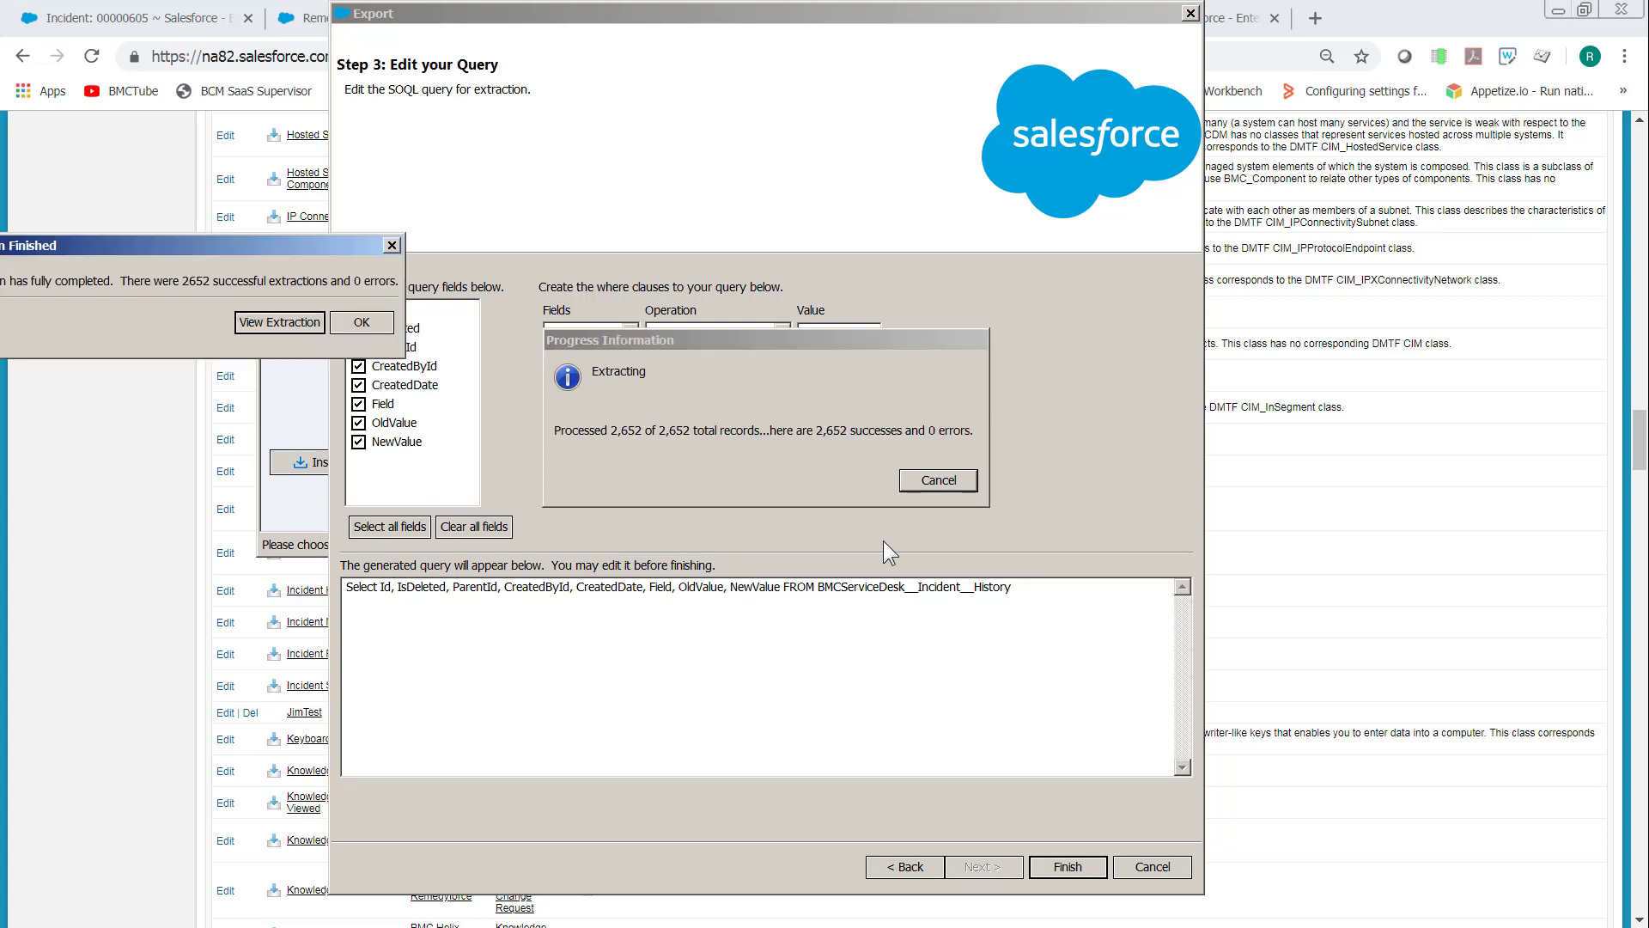
left_click_drag(137, 247, 424, 362)
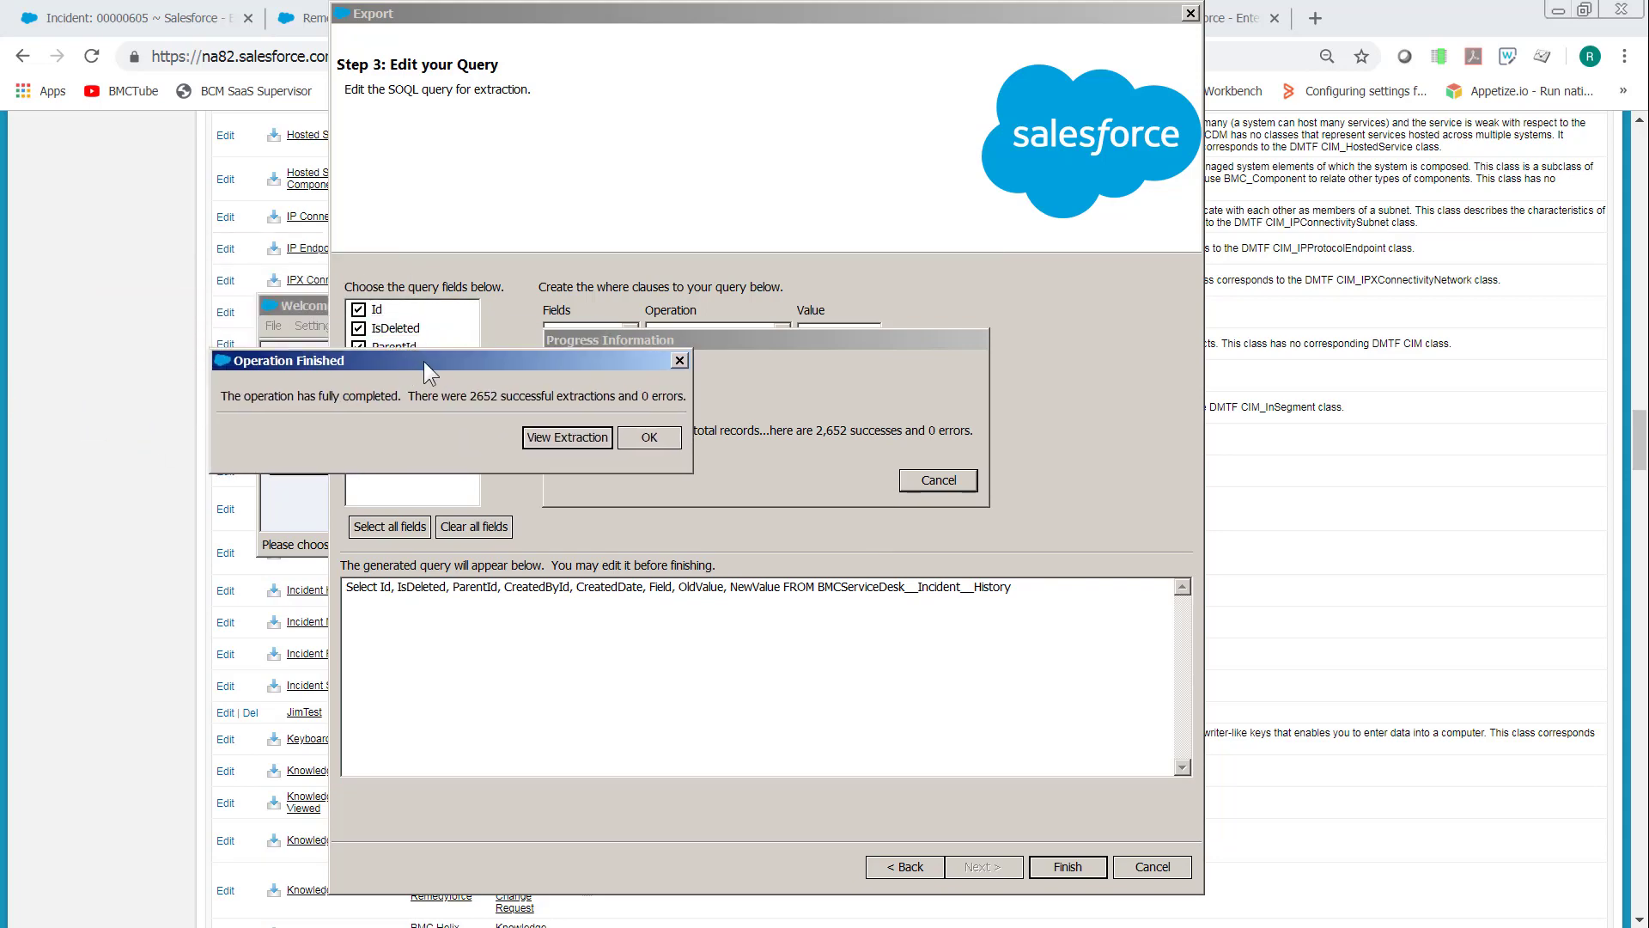
left_click(557, 442)
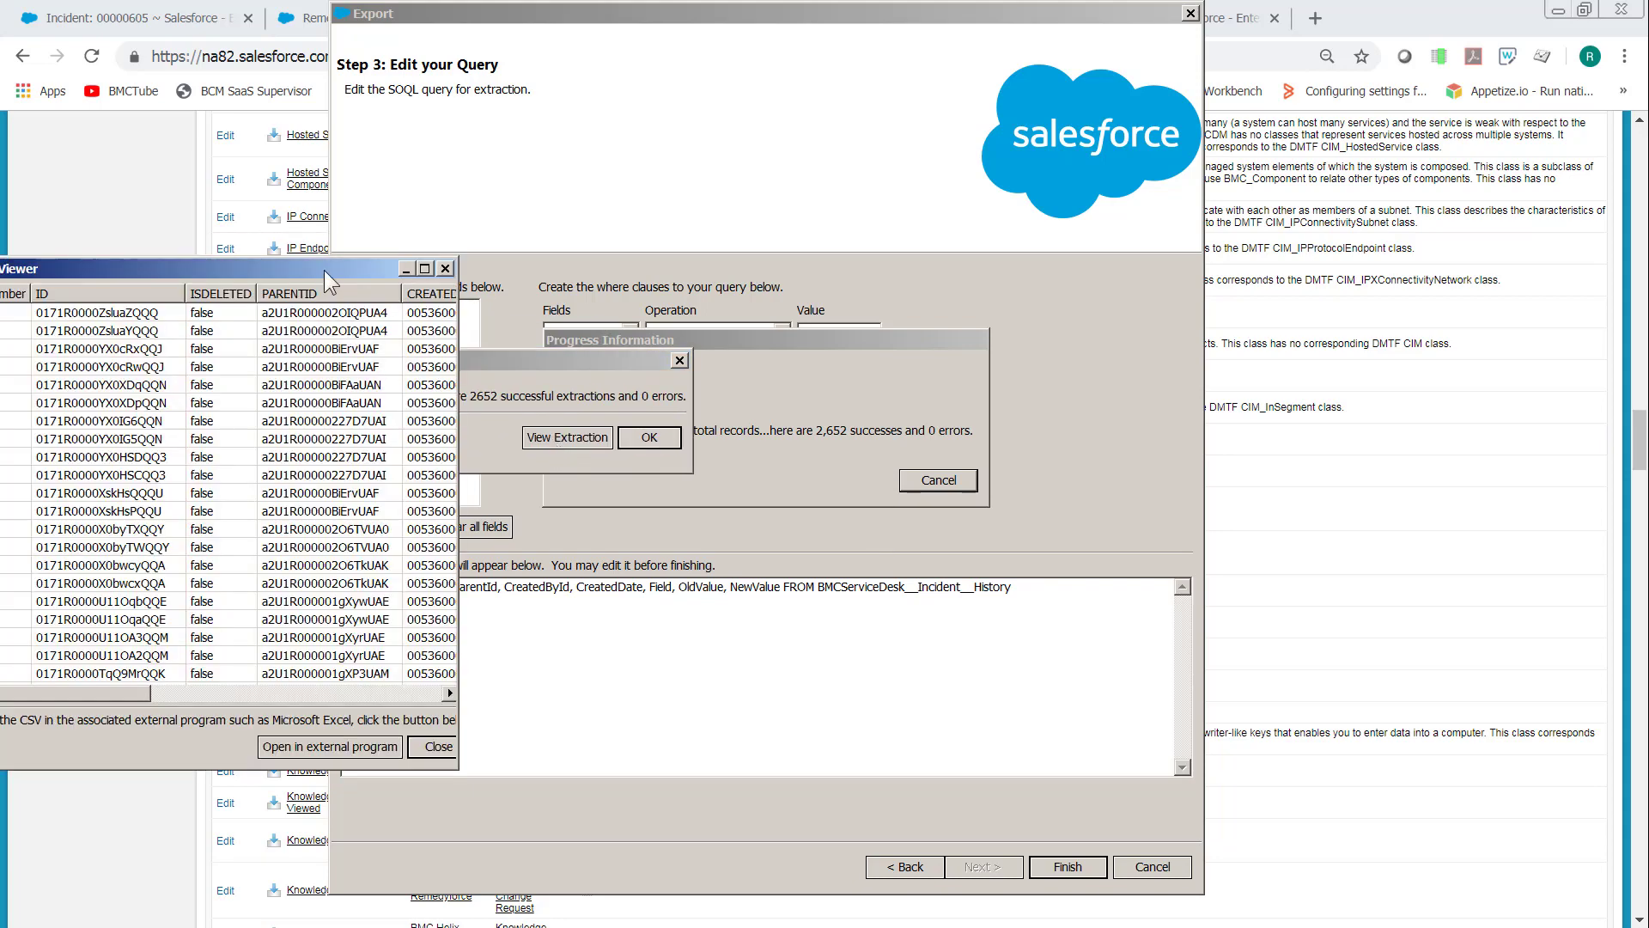
left_click_drag(312, 260, 484, 83)
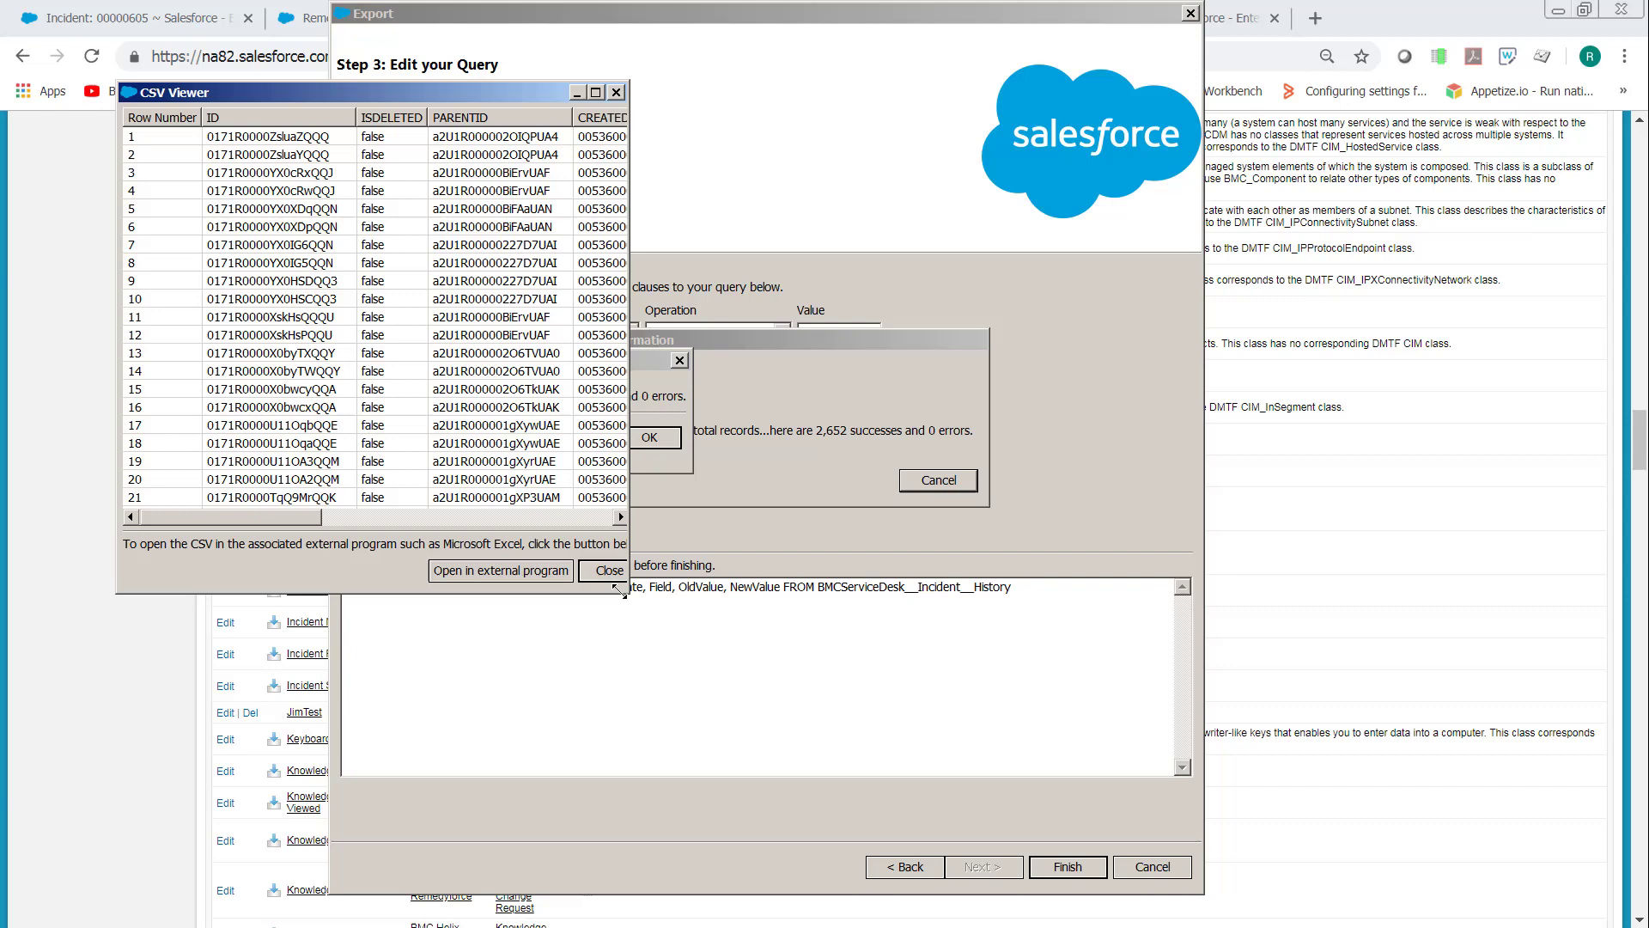
left_click_drag(628, 594, 1558, 894)
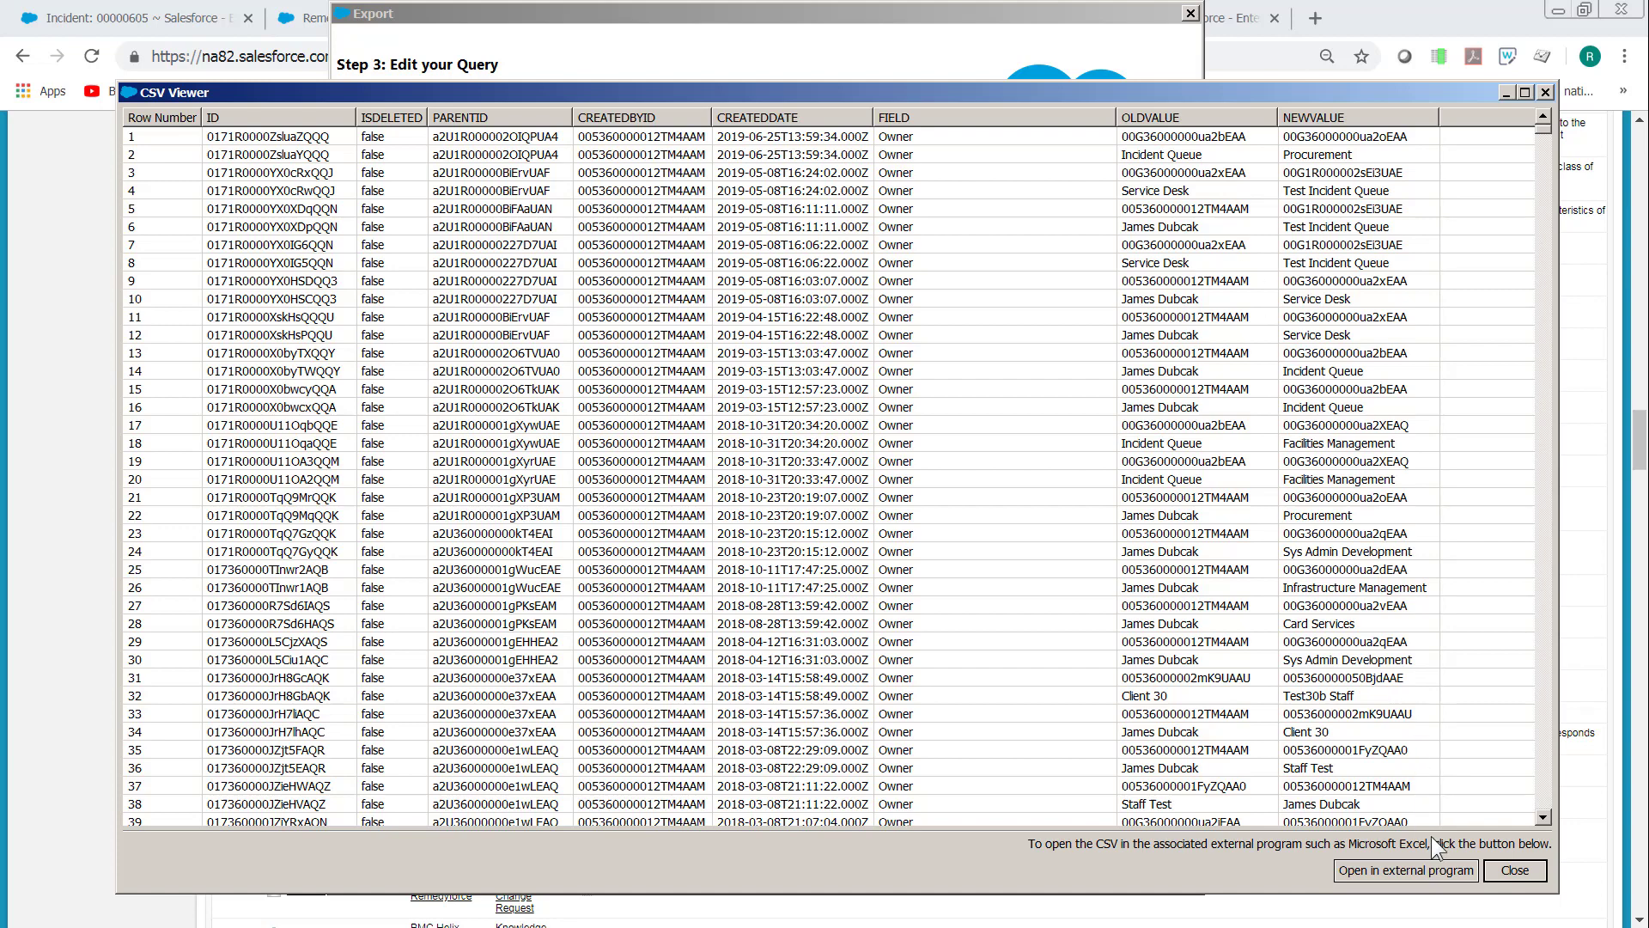
left_click(1495, 873)
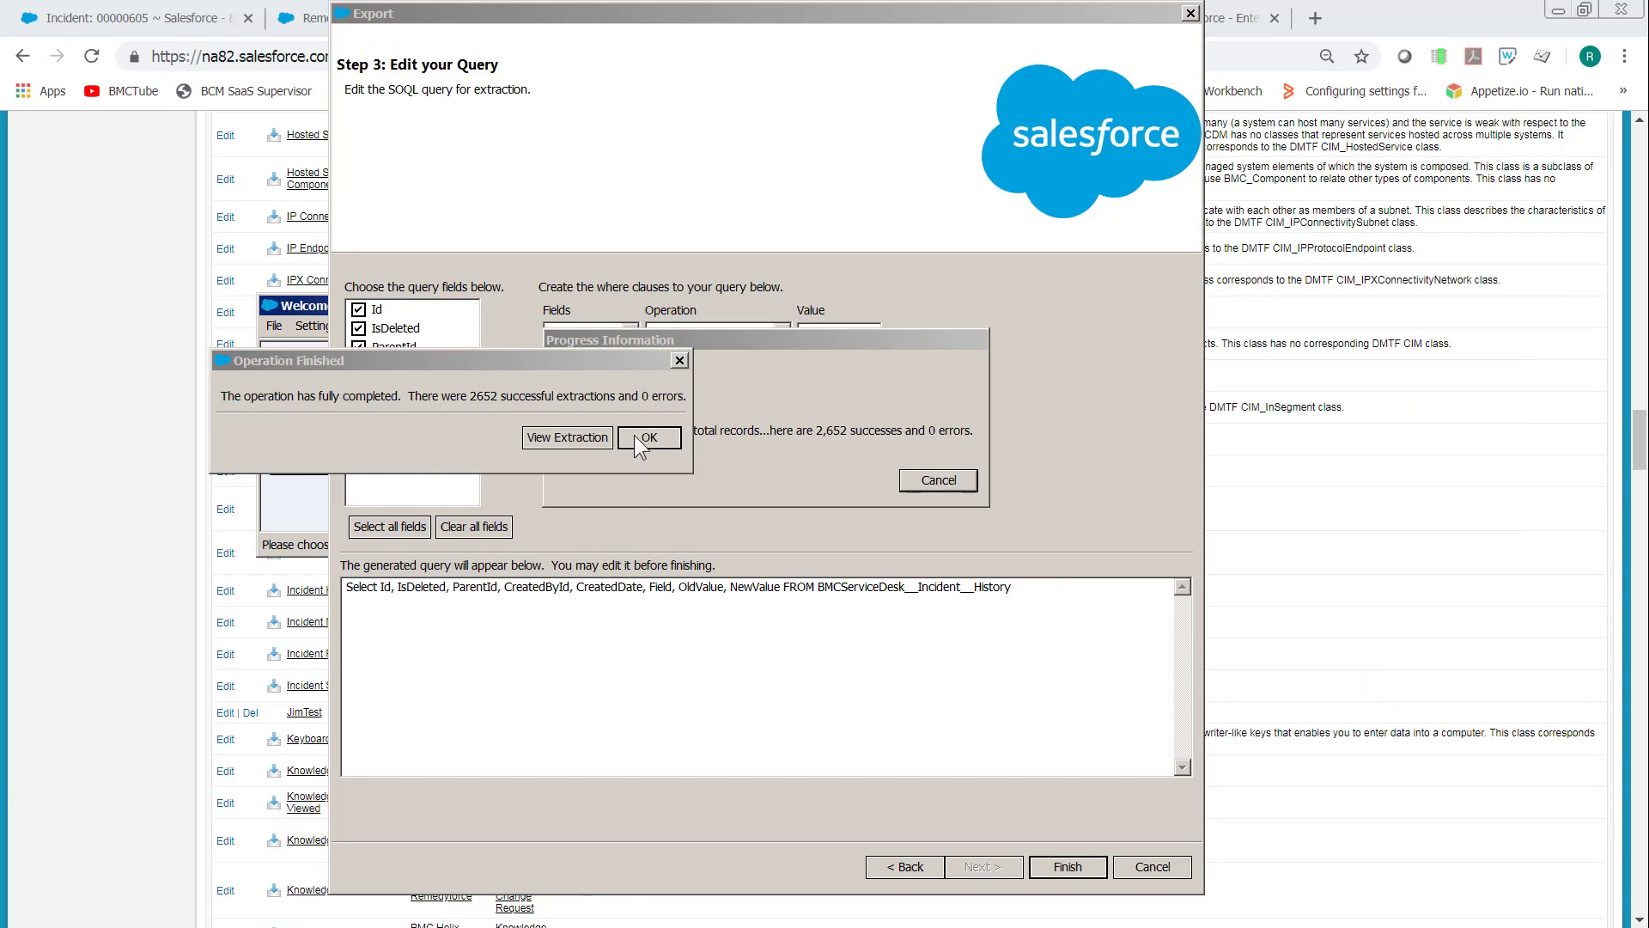
Dismiss the Operation Finished notice with OK, closing the export wizard
left_click(647, 436)
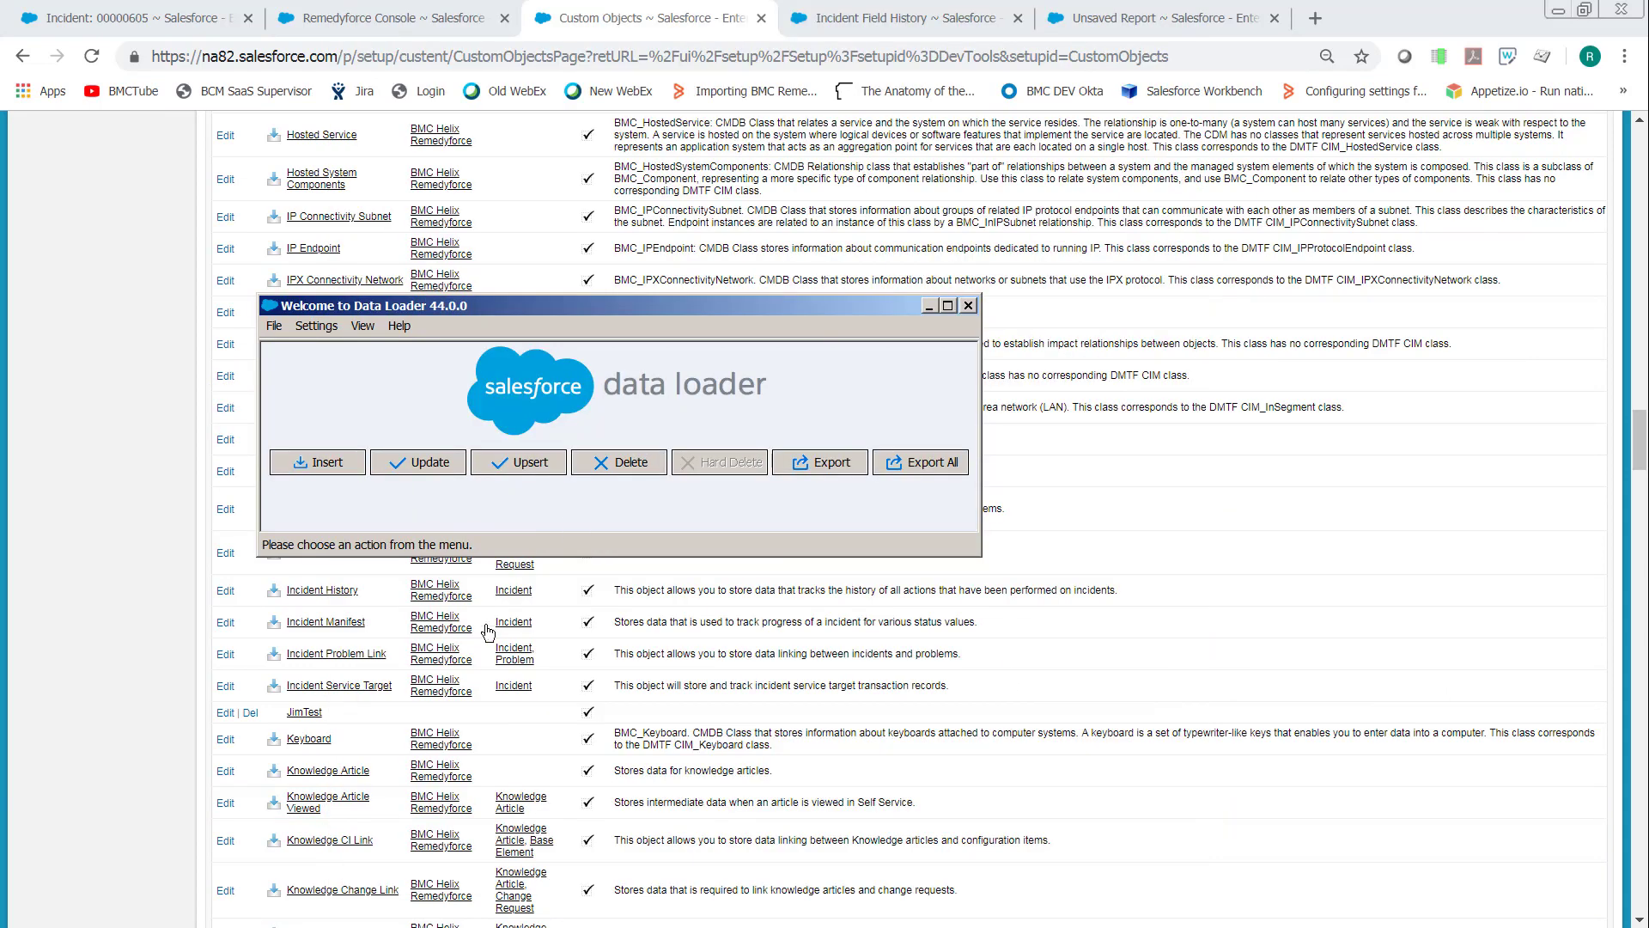